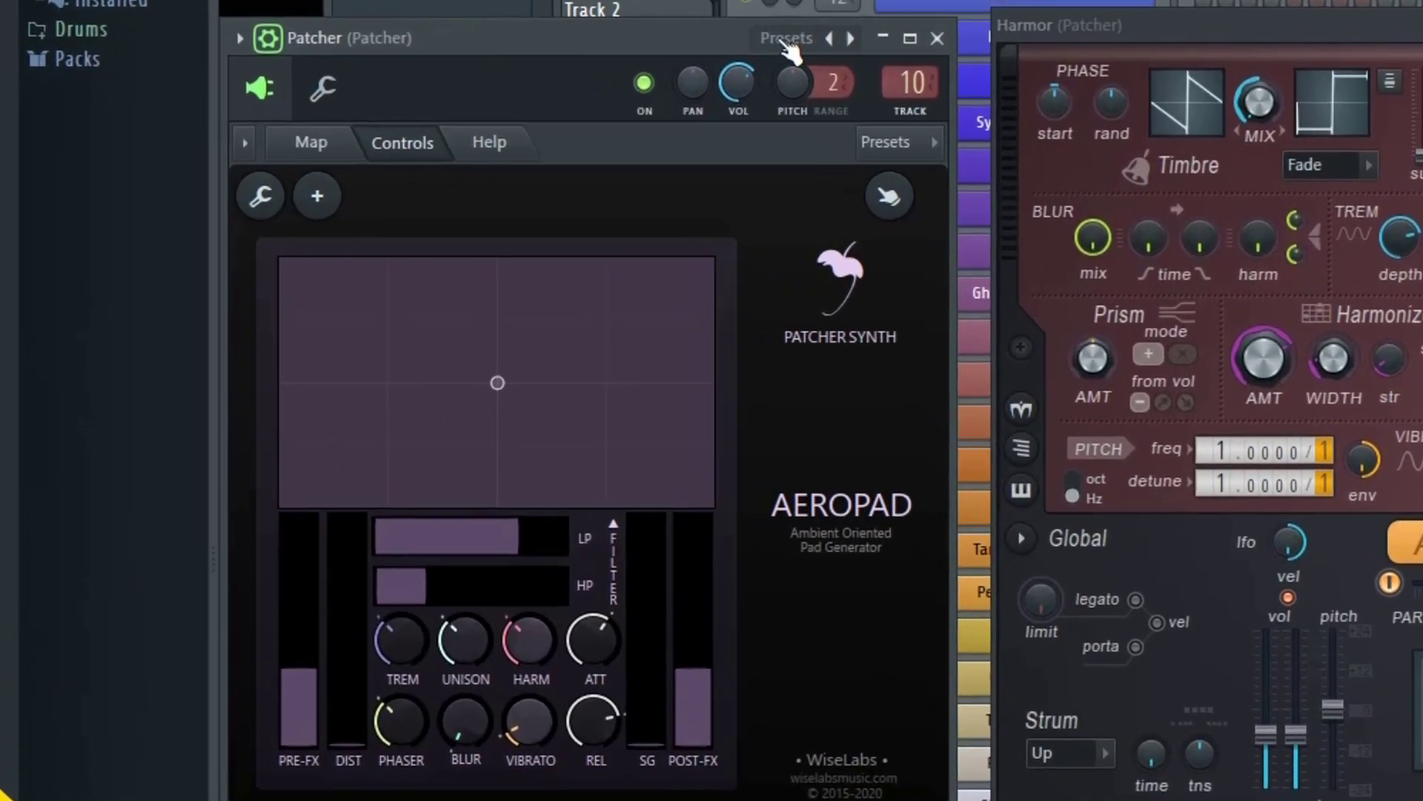
Load the AeroPad preset from Patcher's X WiseLabs preset folder.
{"action": "left_click", "coordinate": [406, 144]}
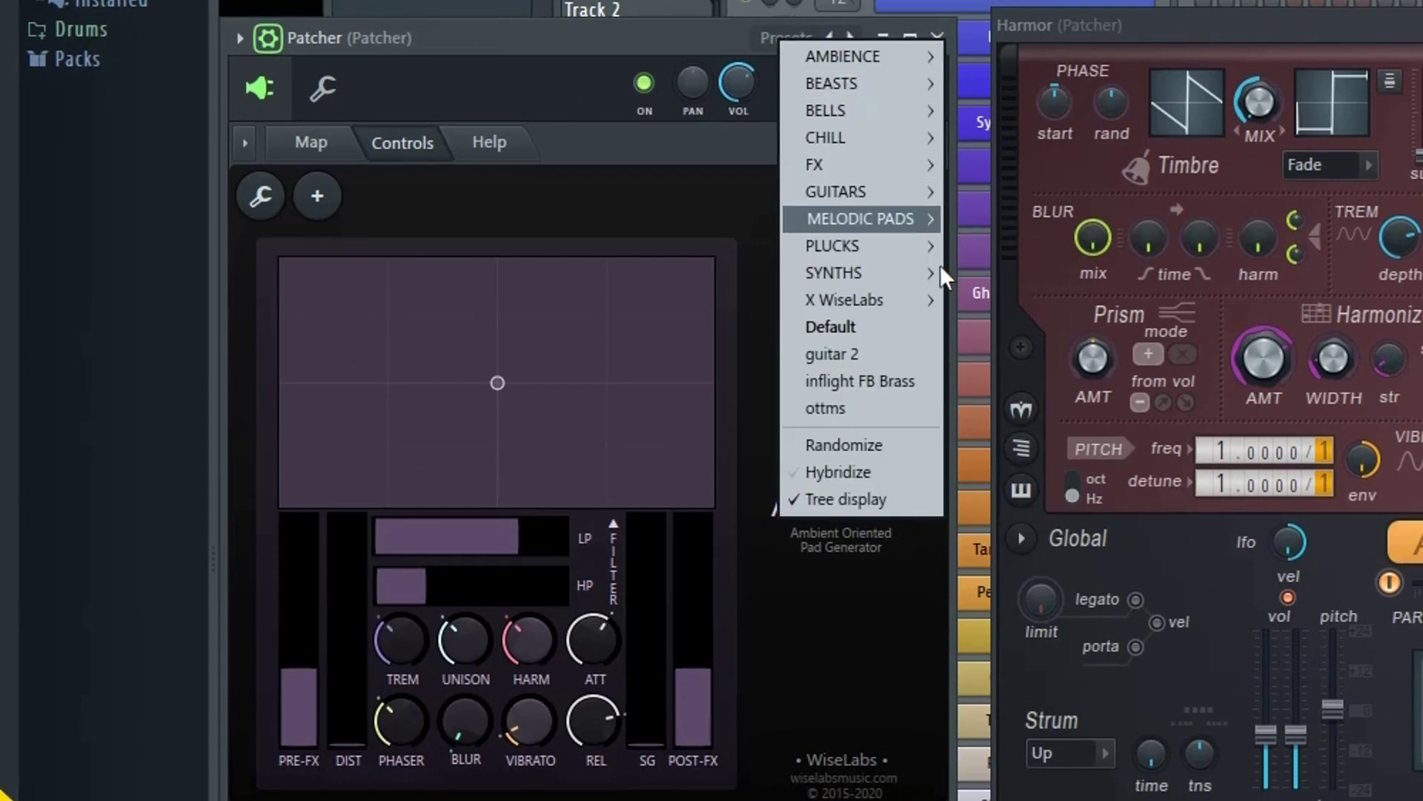
{"action": "mouse_move", "coordinate": [888, 305]}
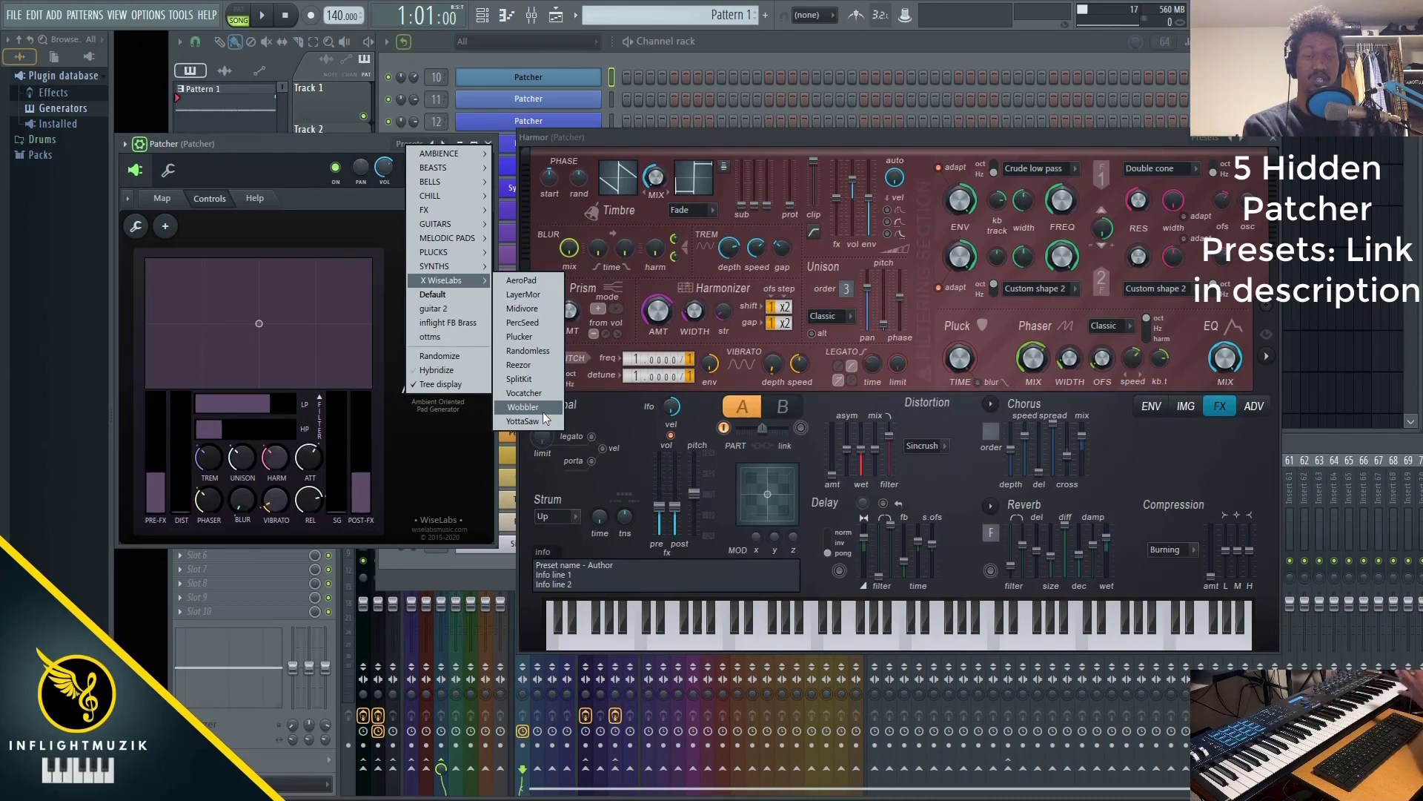
{"action": "left_click", "coordinate": [542, 409]}
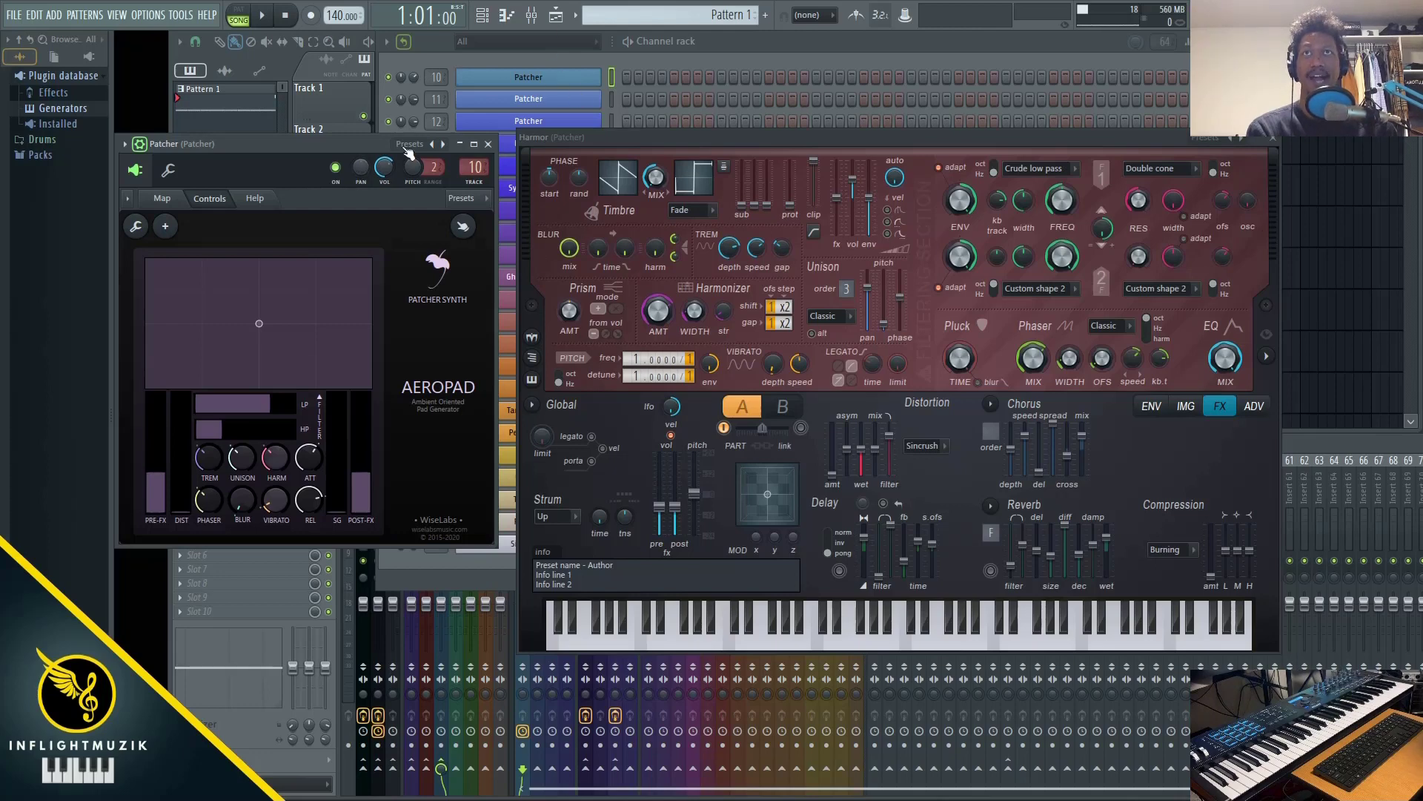
{"action": "left_click", "coordinate": [407, 148]}
{"action": "mouse_move", "coordinate": [447, 286]}
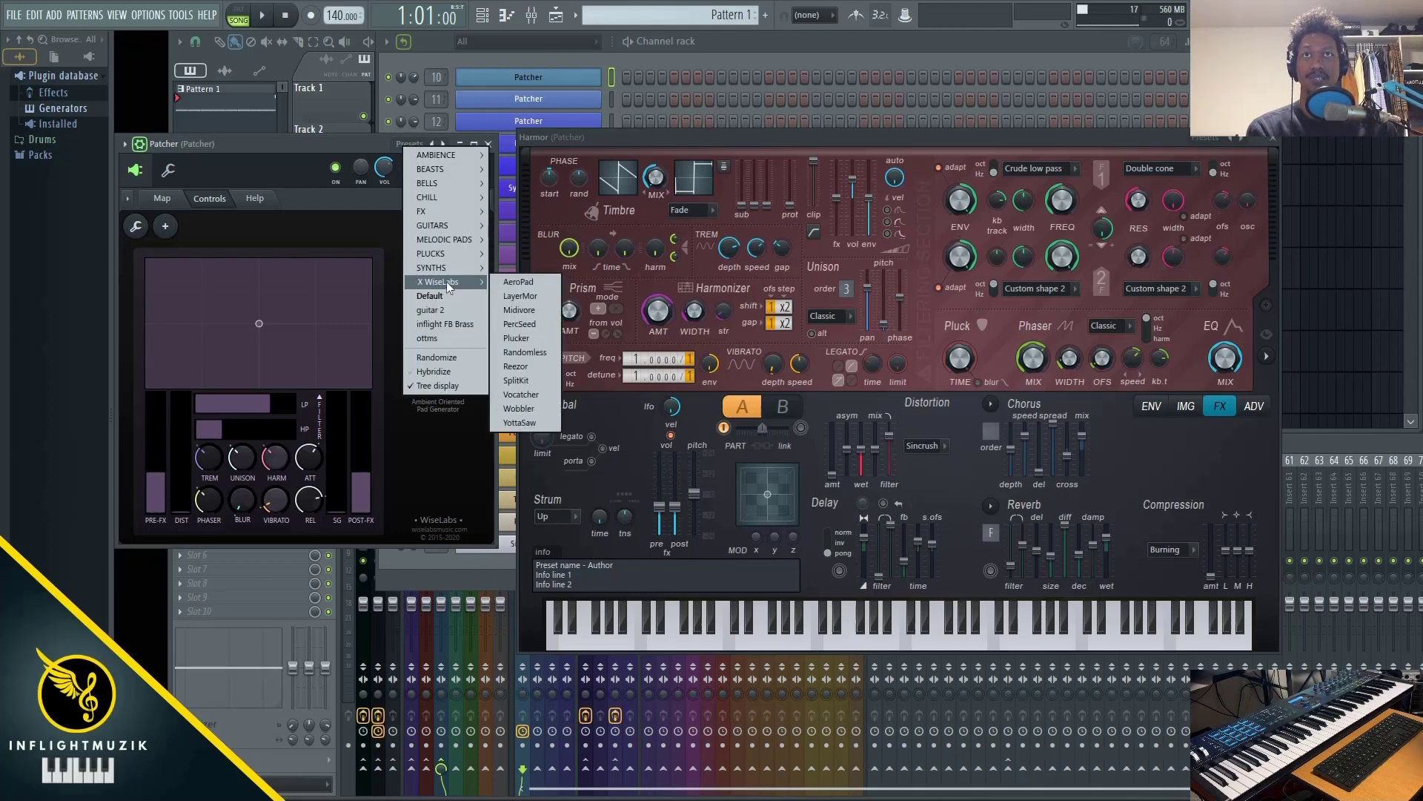
{"action": "left_click", "coordinate": [514, 282]}
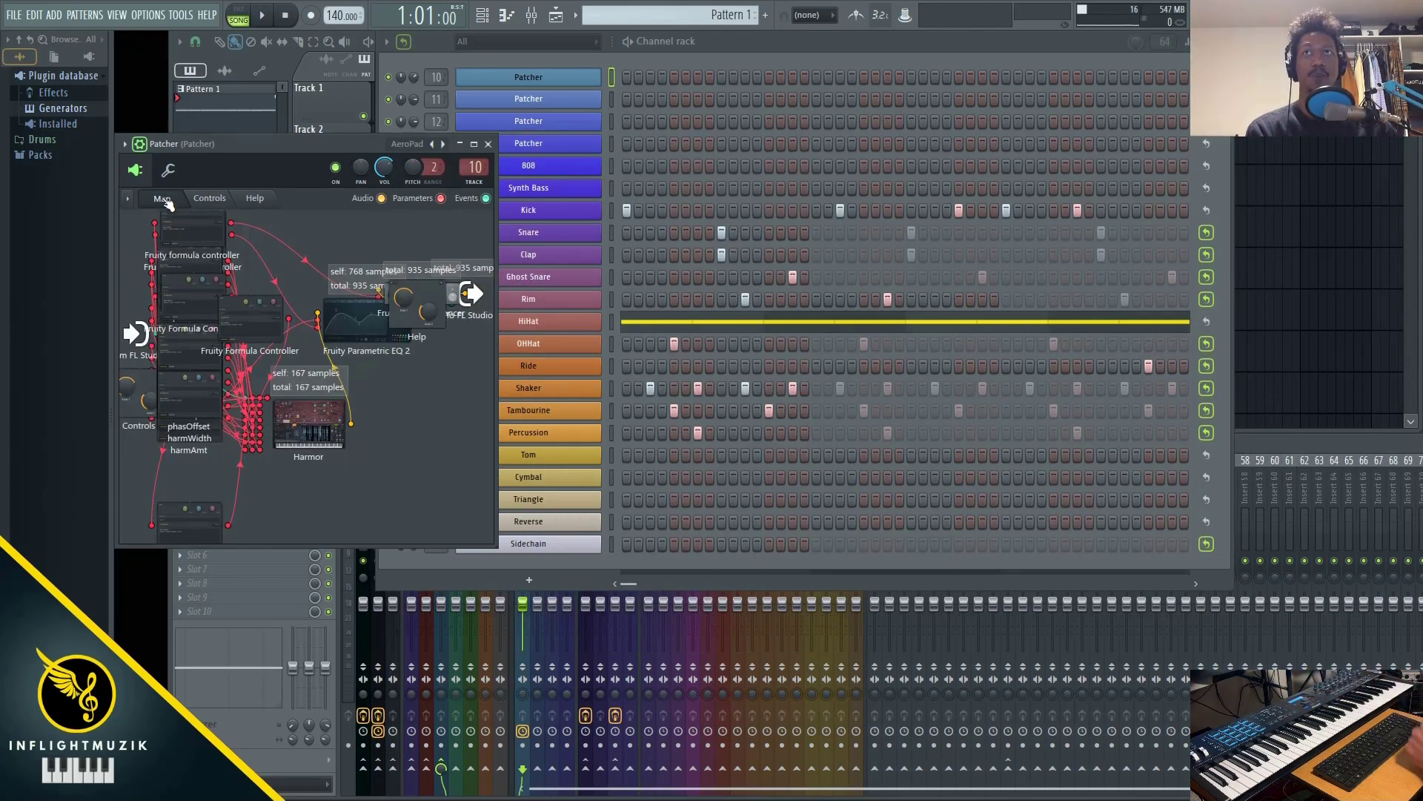
Open Harmor from AeroPad's routing map, move its window aside, and return to Patcher's Controls page.
{"action": "left_click", "coordinate": [162, 197]}
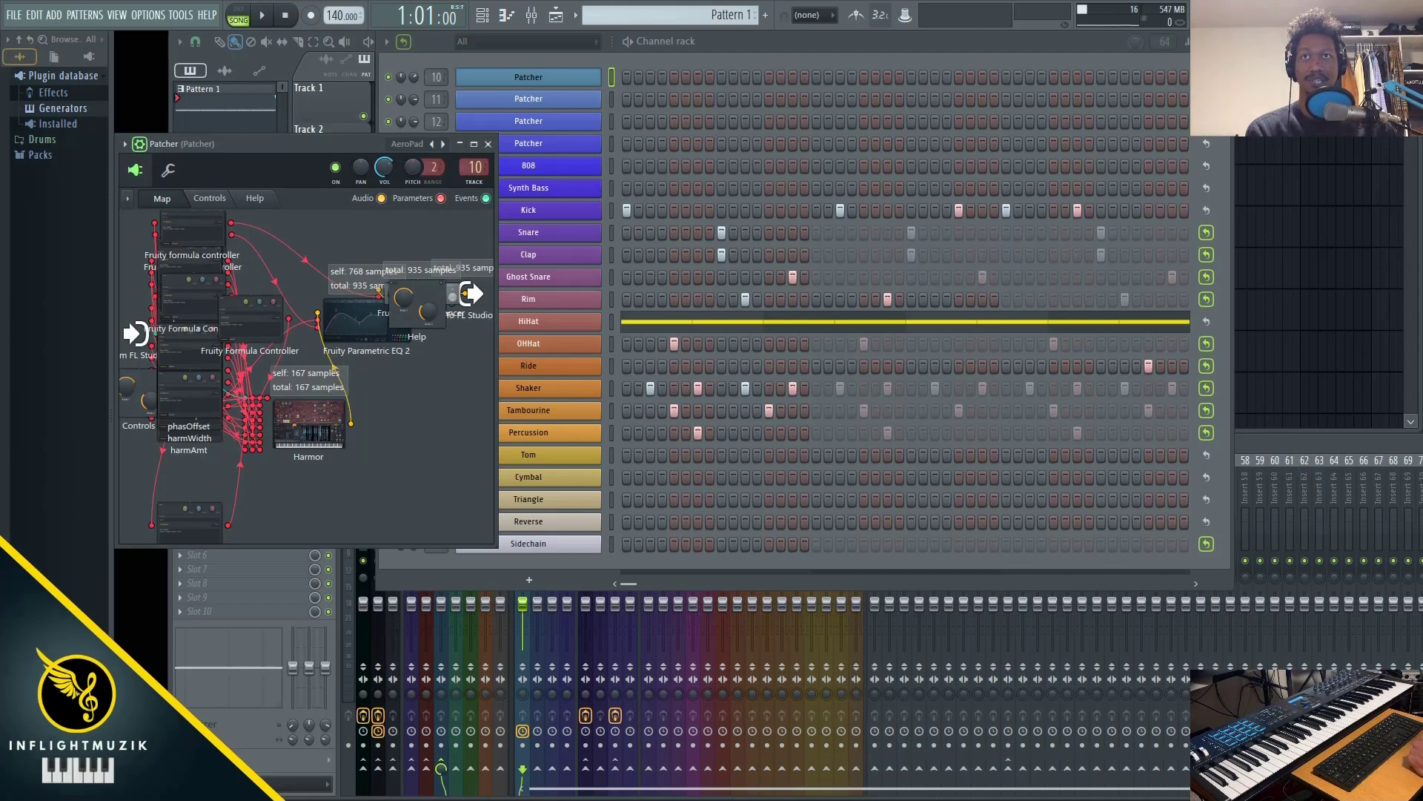
{"action": "double_click", "coordinate": [319, 433]}
{"action": "left_click_drag", "start_coordinate": [618, 149], "coordinate": [888, 119]}
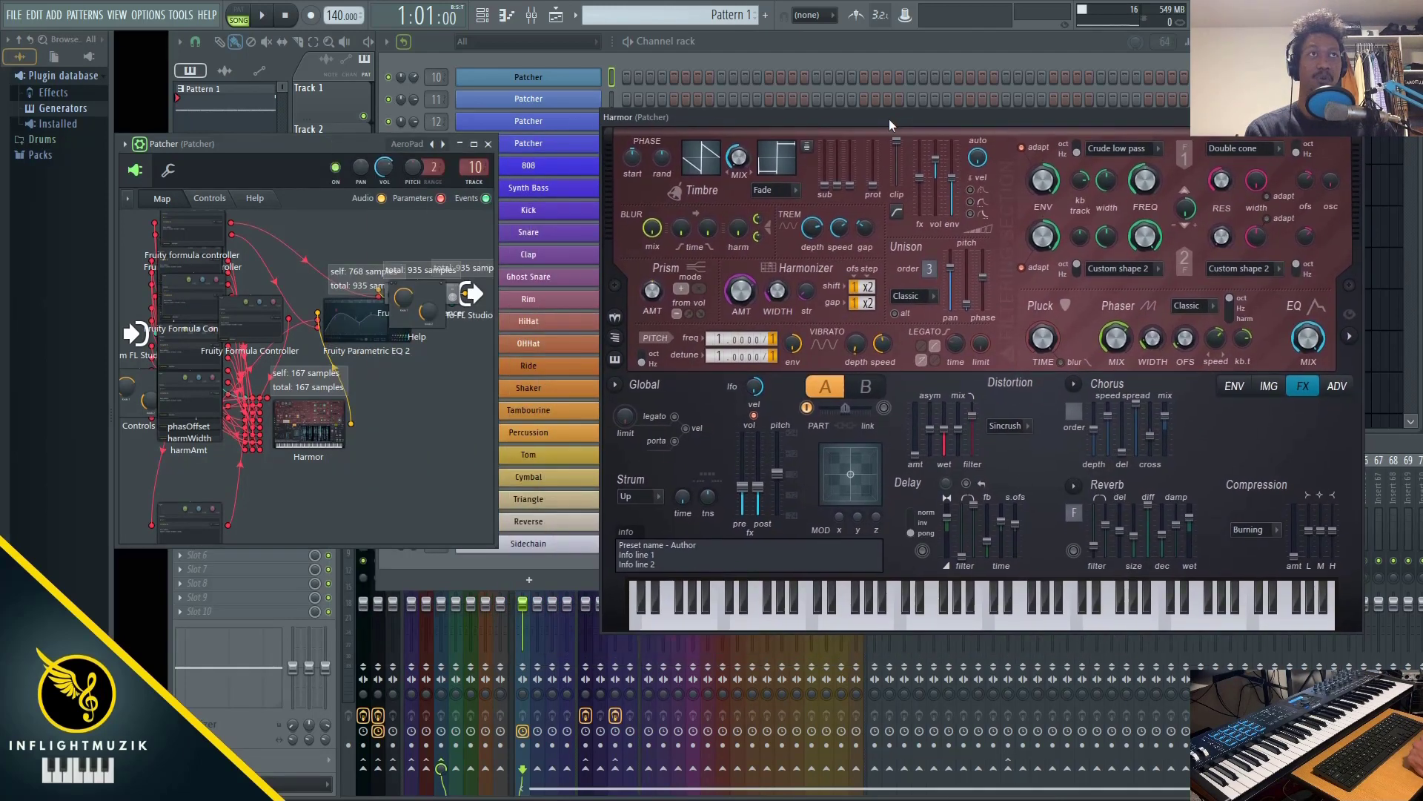
{"action": "left_click", "coordinate": [209, 199]}
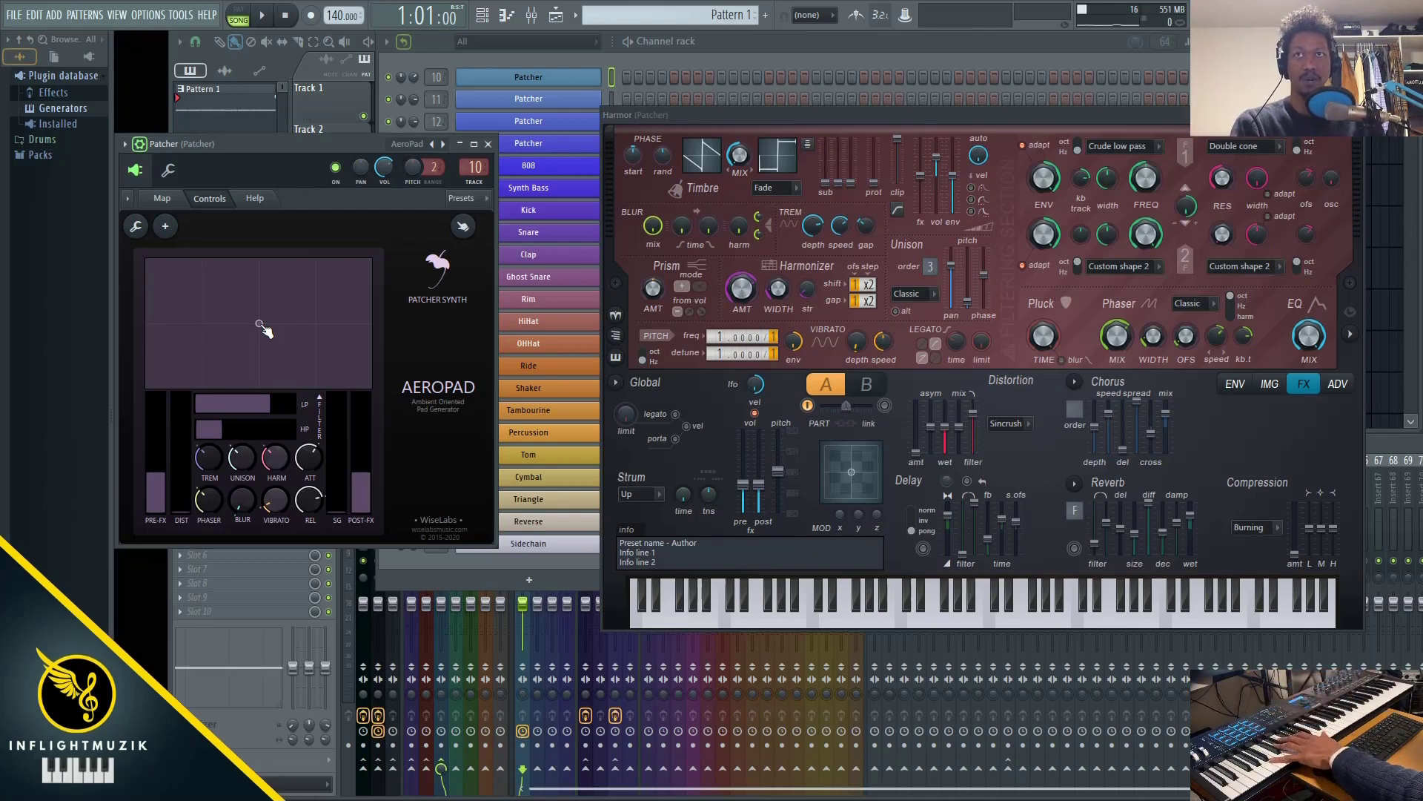
Move the AeroPad XY pad point to shift the low-pass and high-pass filter levels.
{"action": "left_click_drag", "start_coordinate": [264, 331], "coordinate": [296, 343]}
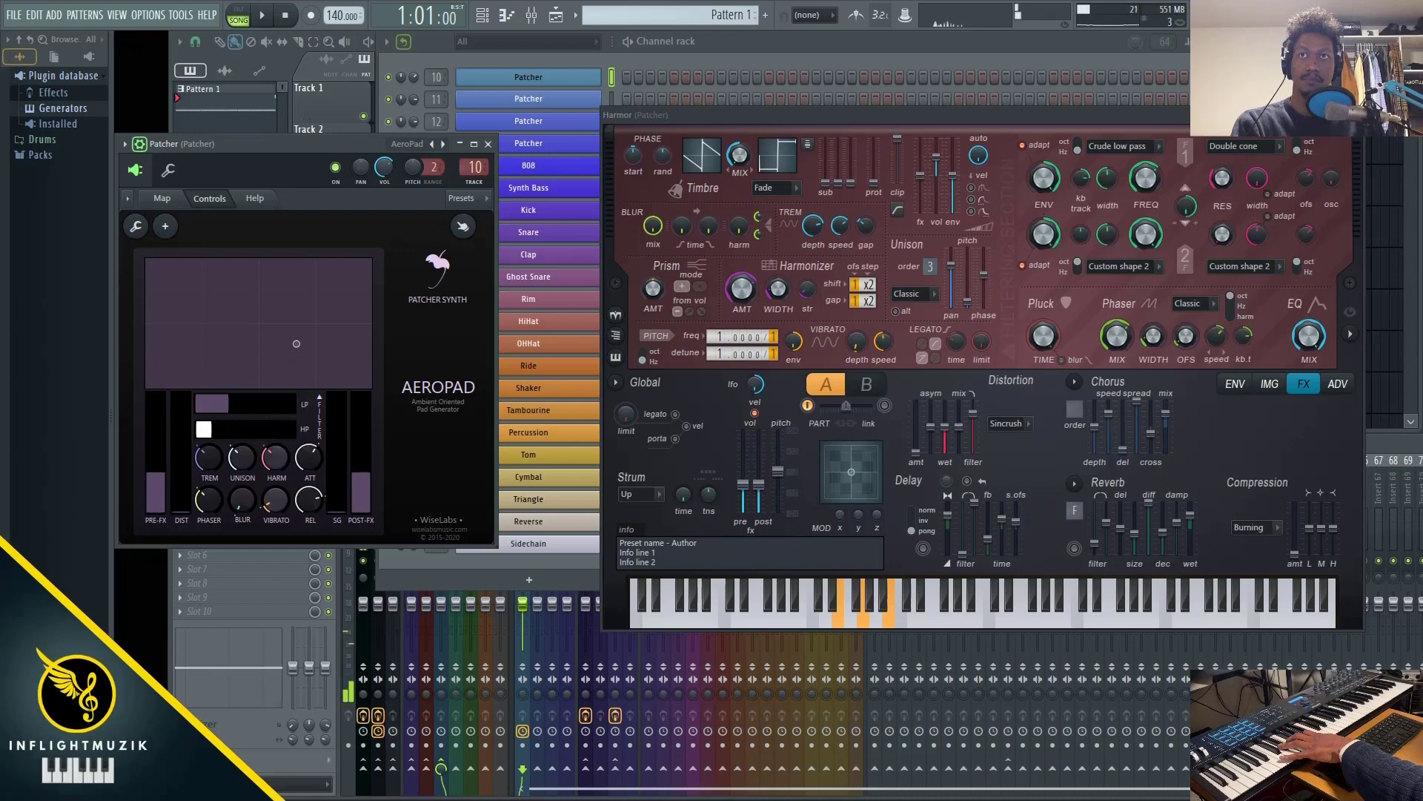
Push AeroPad's PRE-FX slider up to its maximum.
{"action": "left_click_drag", "start_coordinate": [234, 410], "coordinate": [272, 404]}
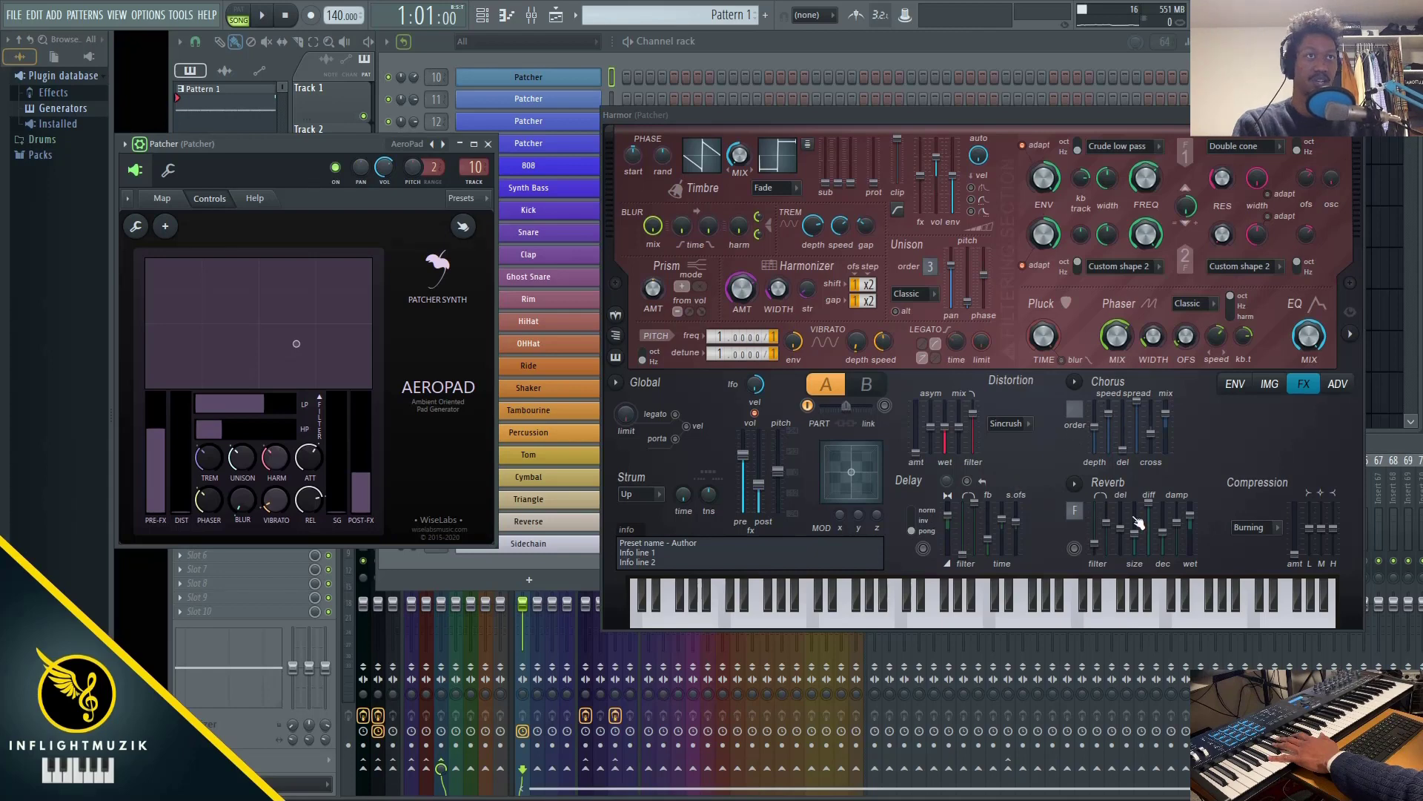
Enable Harmor's chorus with order 5 and switch on its reverb.
{"action": "right_click", "coordinate": [157, 433]}
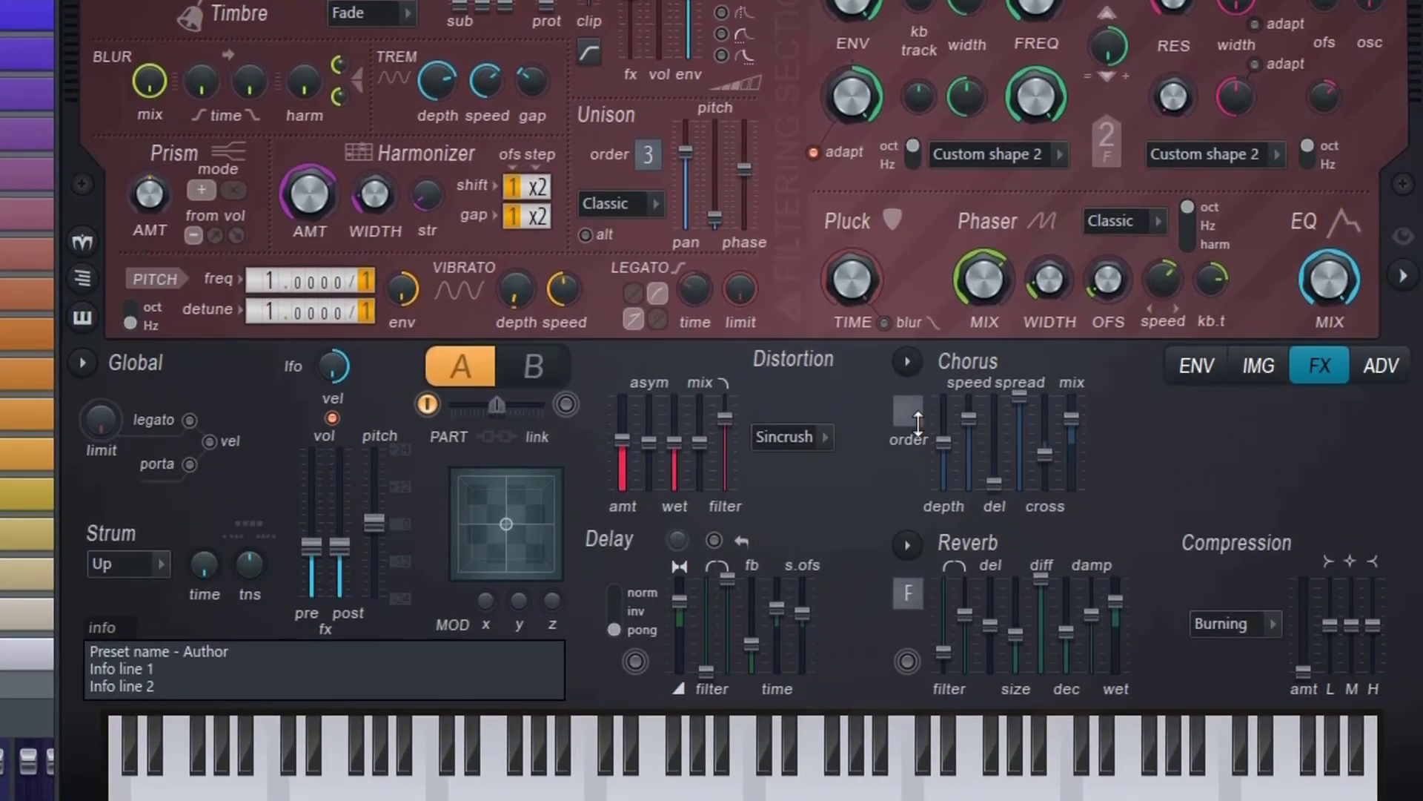
{"action": "mouse_move", "coordinate": [911, 417]}
{"action": "left_mouse_down"}
{"action": "mouse_move", "coordinate": [911, 393]}
{"action": "mouse_move", "coordinate": [908, 429]}
{"action": "left_mouse_up"}
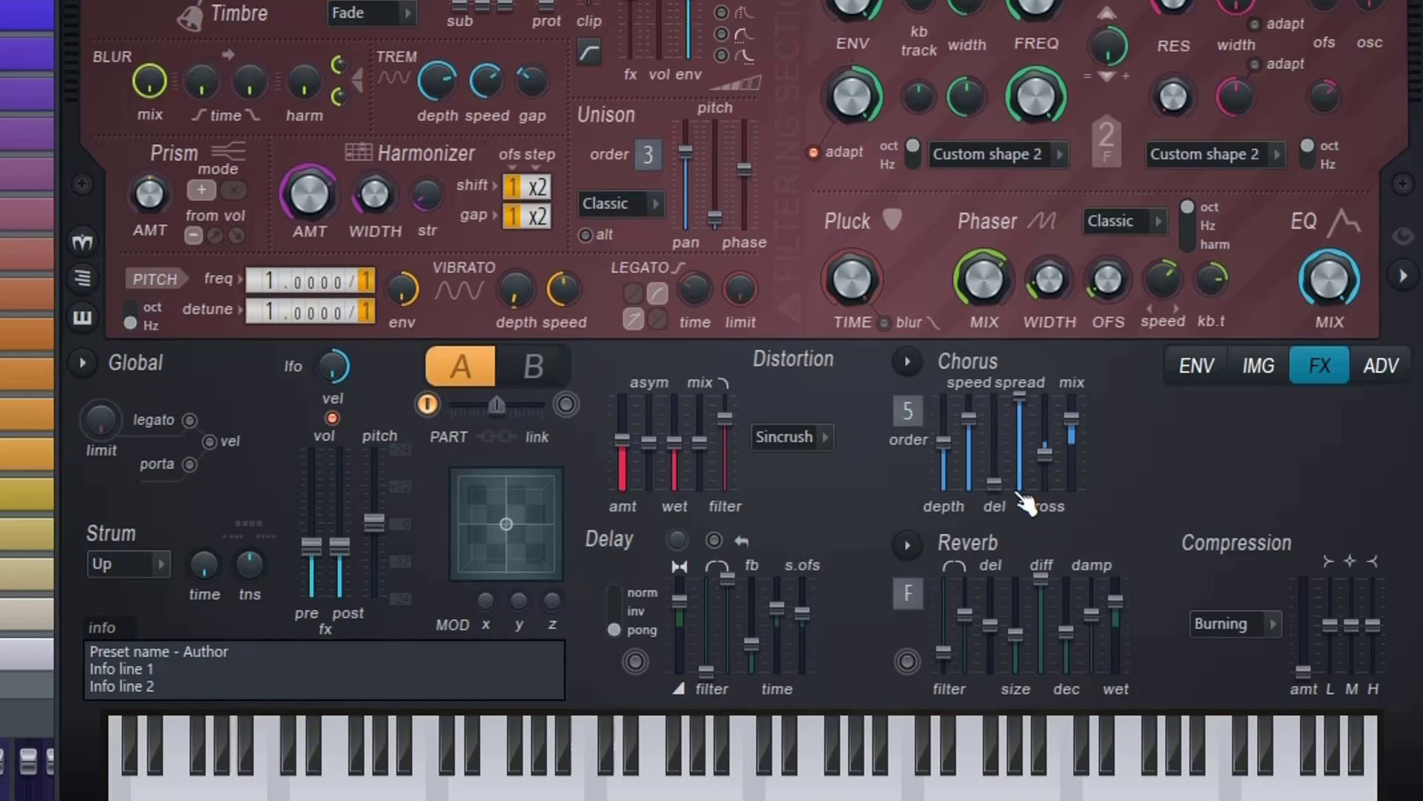
{"action": "left_click", "coordinate": [912, 662]}
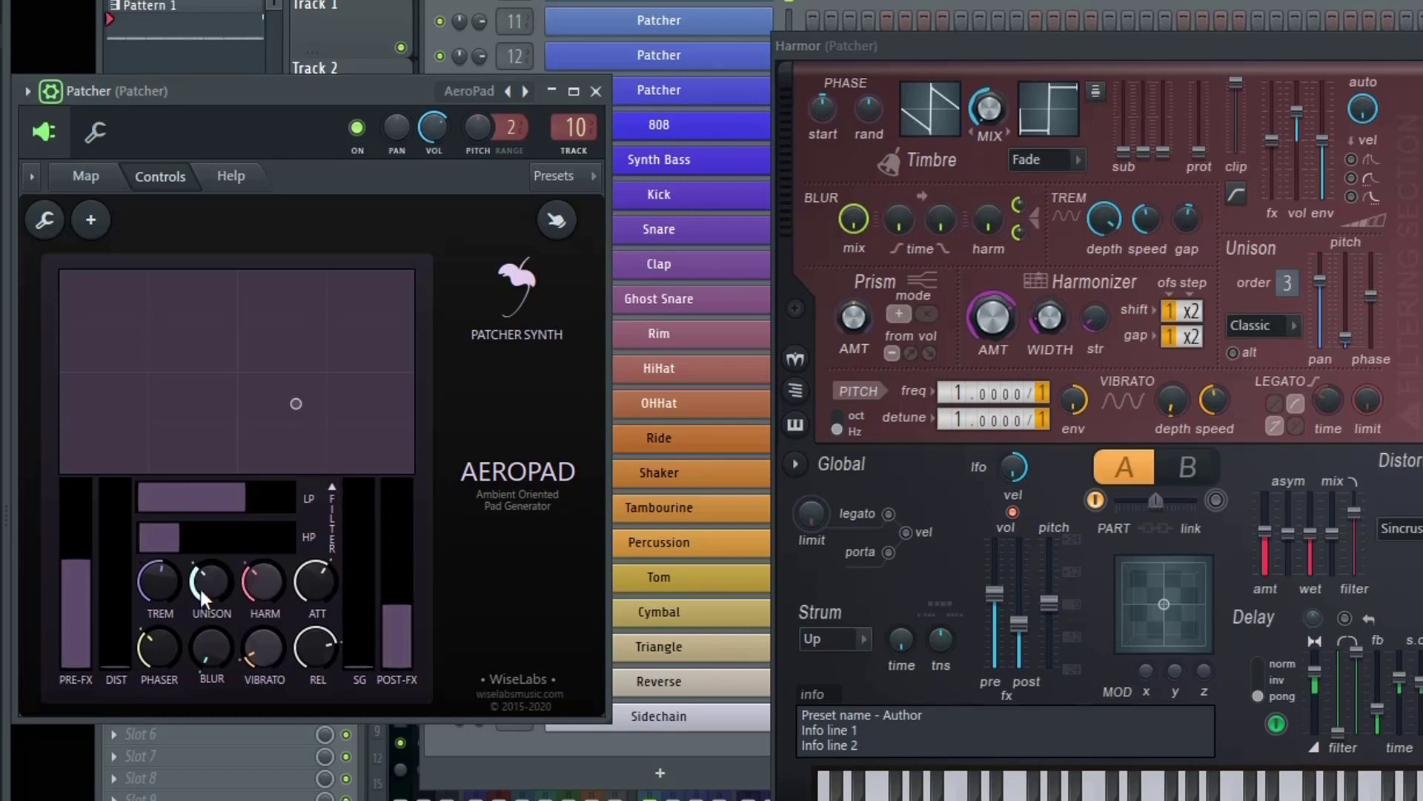
Sweep AeroPad's UNISON knob from low up toward maximum.
{"action": "mouse_move", "coordinate": [201, 595]}
{"action": "left_mouse_down"}
{"action": "mouse_move", "coordinate": [202, 478]}
{"action": "mouse_move", "coordinate": [202, 597]}
{"action": "left_mouse_up"}
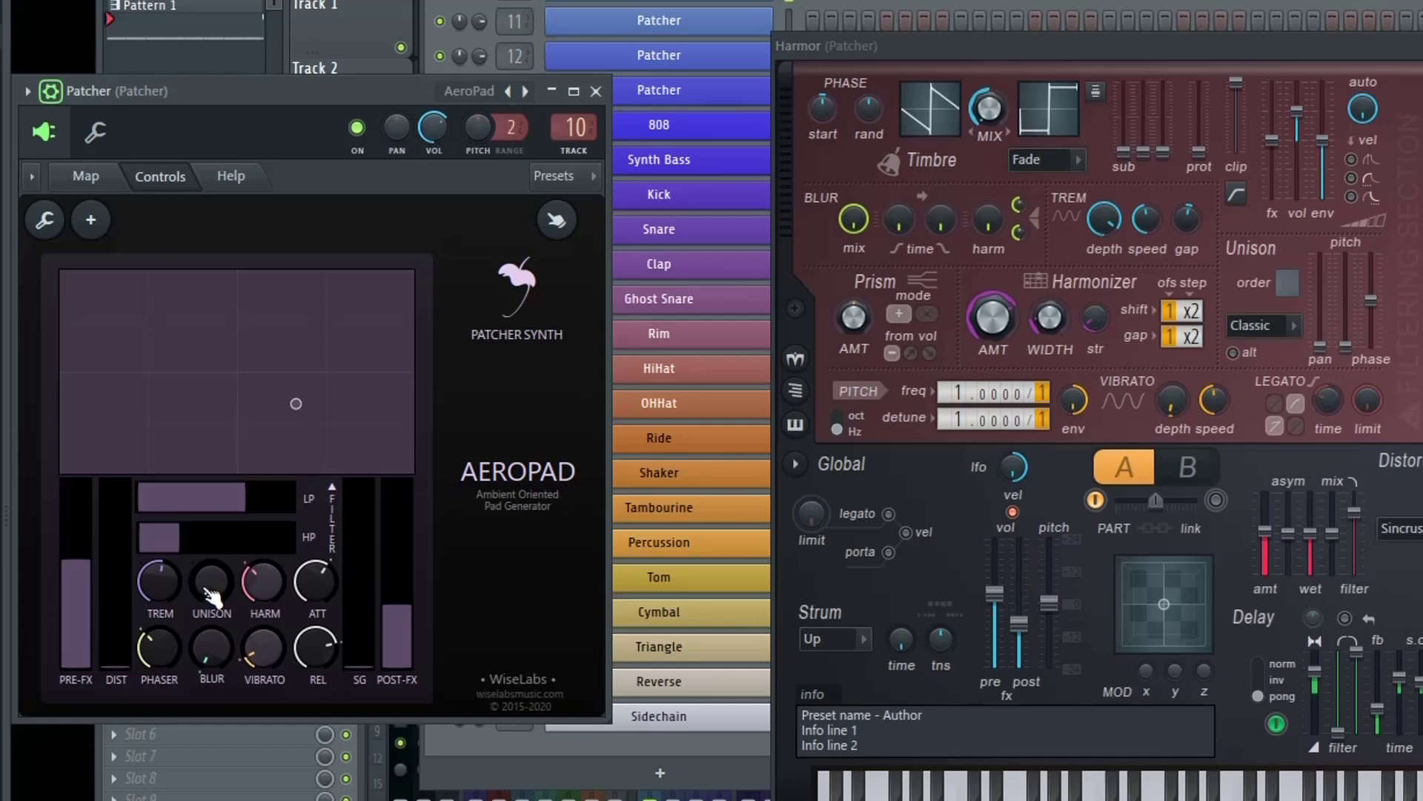
{"action": "left_click_drag", "start_coordinate": [211, 582], "coordinate": [211, 522]}
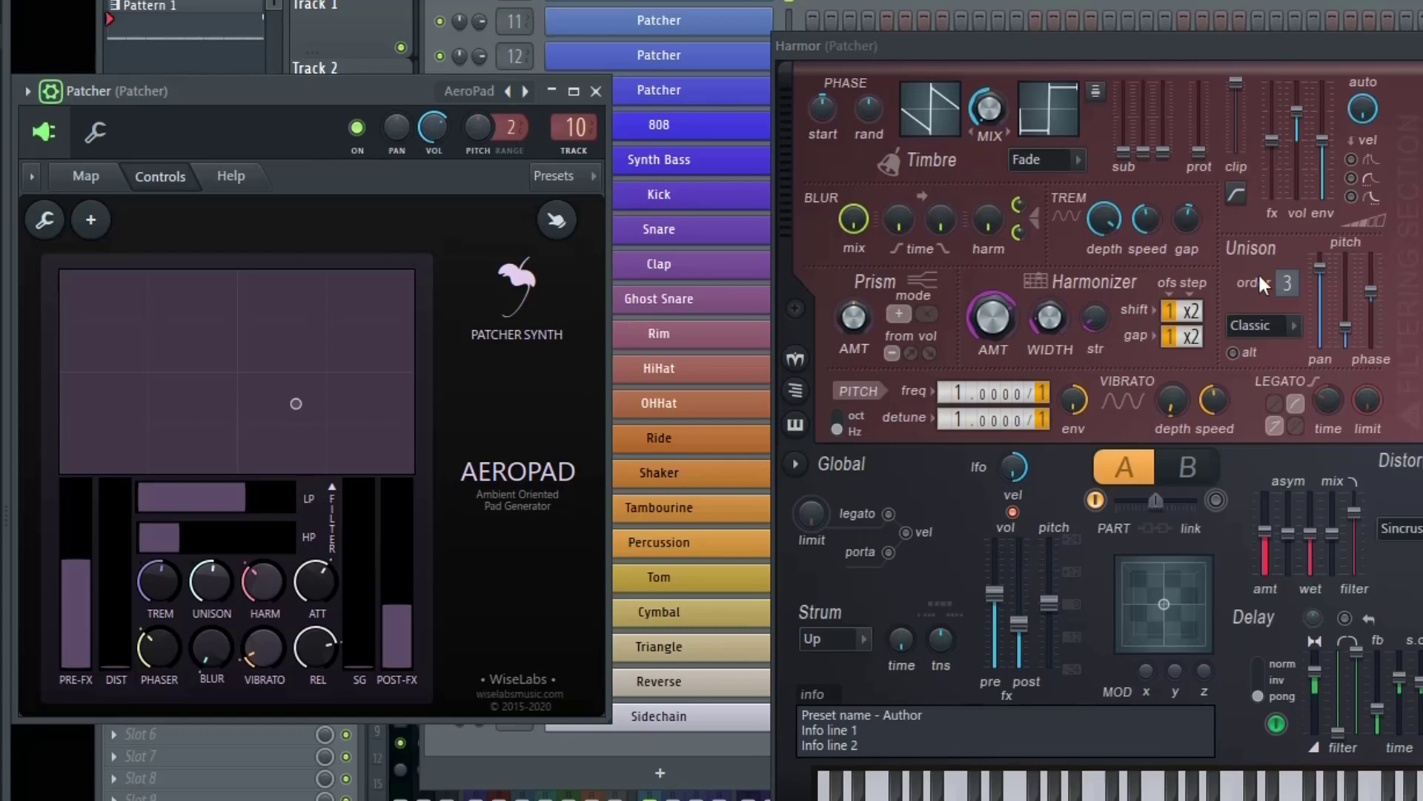
Try Blurred, Uniform and Random unison modes in Harmor, settle on Hz, and nudge the phase.
{"action": "right_click", "coordinate": [1288, 283]}
{"action": "key", "text": "Escape"}
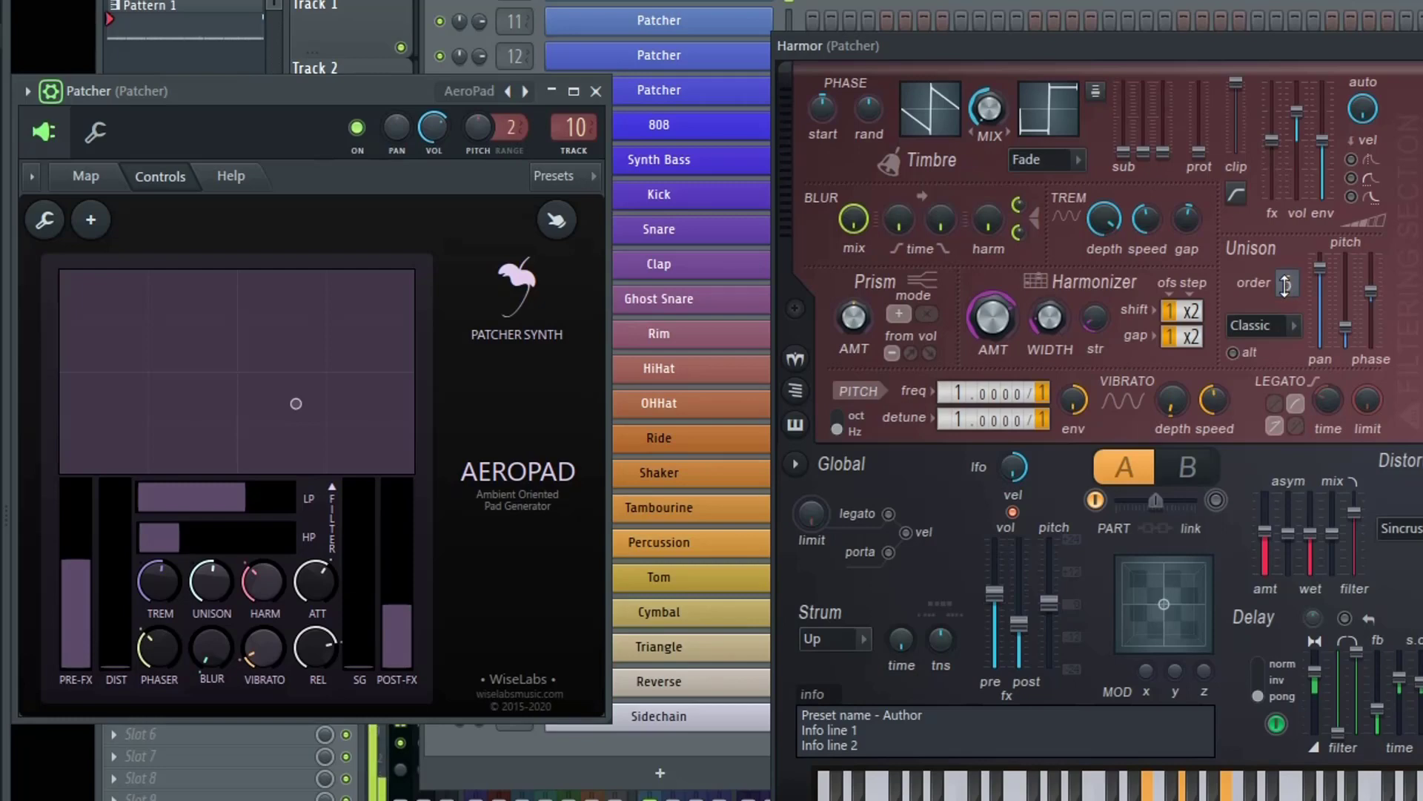
{"action": "left_click", "coordinate": [1294, 326]}
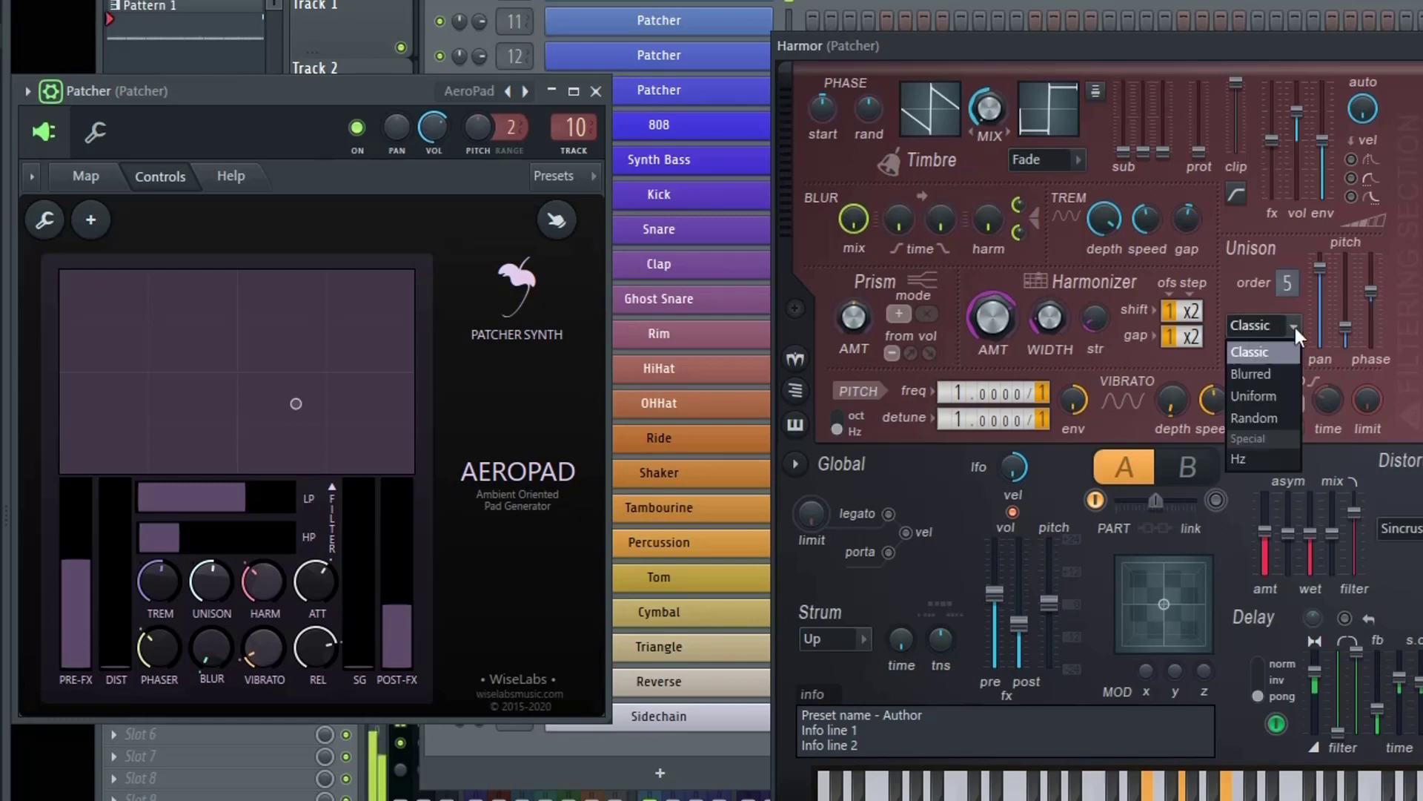
{"action": "left_click", "coordinate": [1284, 375]}
{"action": "left_click", "coordinate": [1296, 322]}
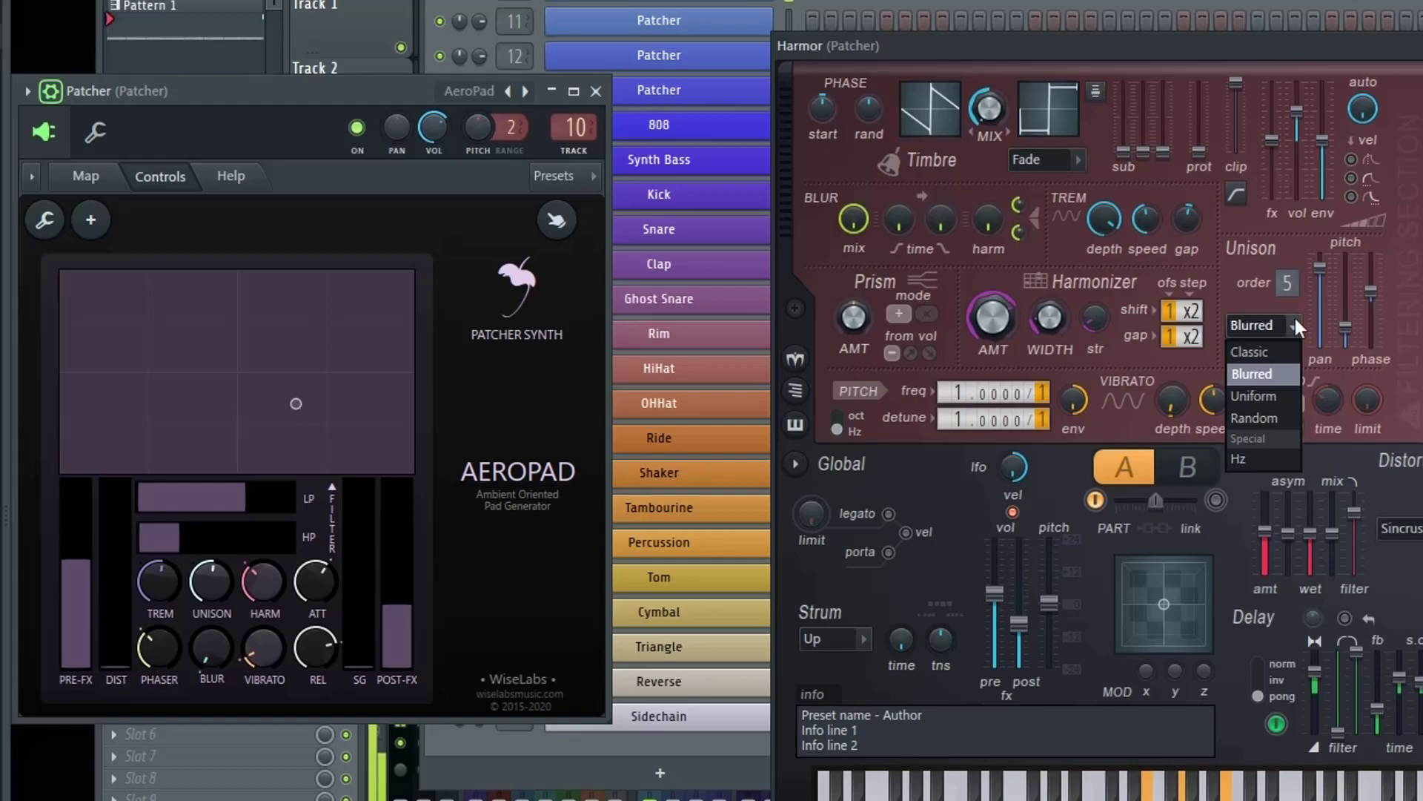
{"action": "left_click", "coordinate": [1273, 390]}
{"action": "left_click", "coordinate": [1291, 331]}
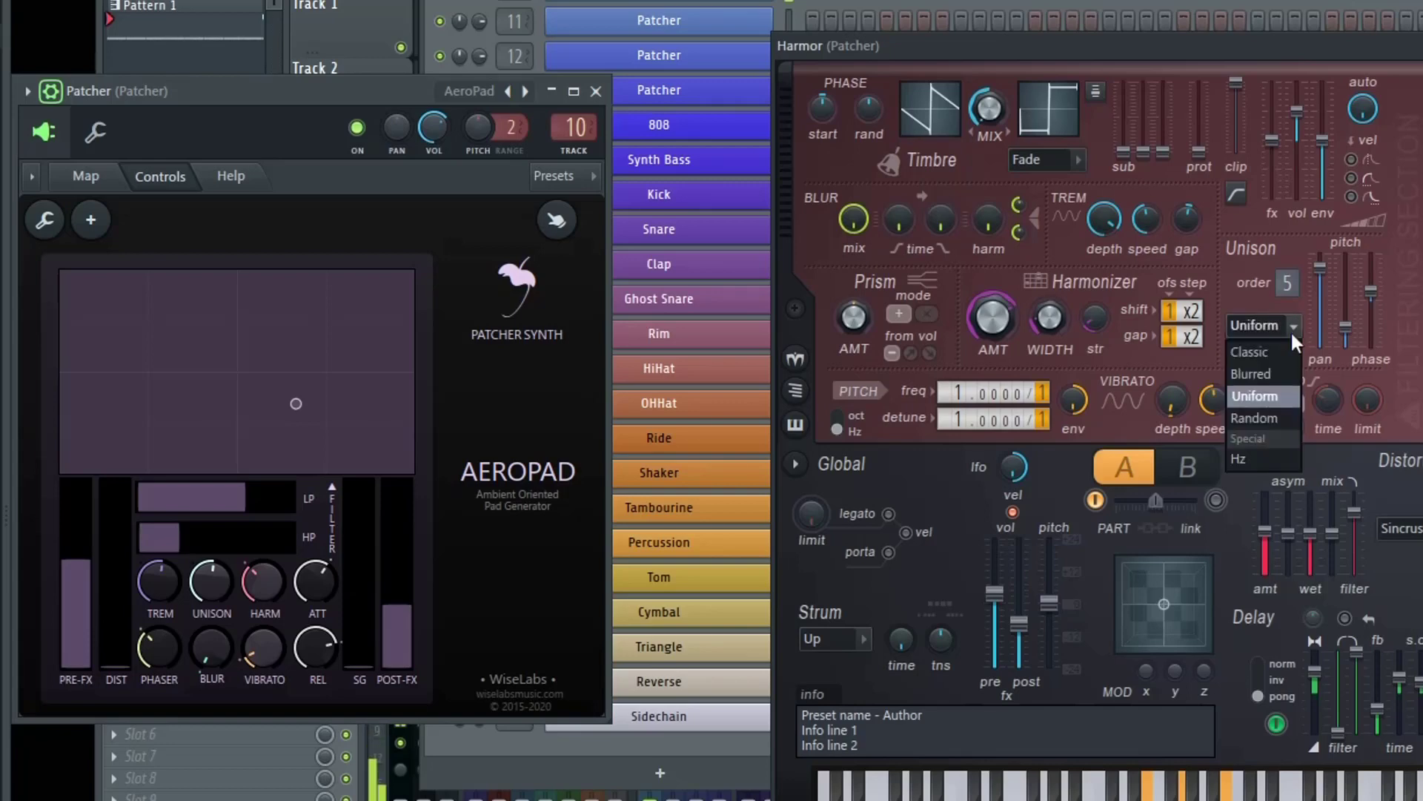
{"action": "left_click", "coordinate": [1276, 417]}
{"action": "left_click", "coordinate": [1294, 326]}
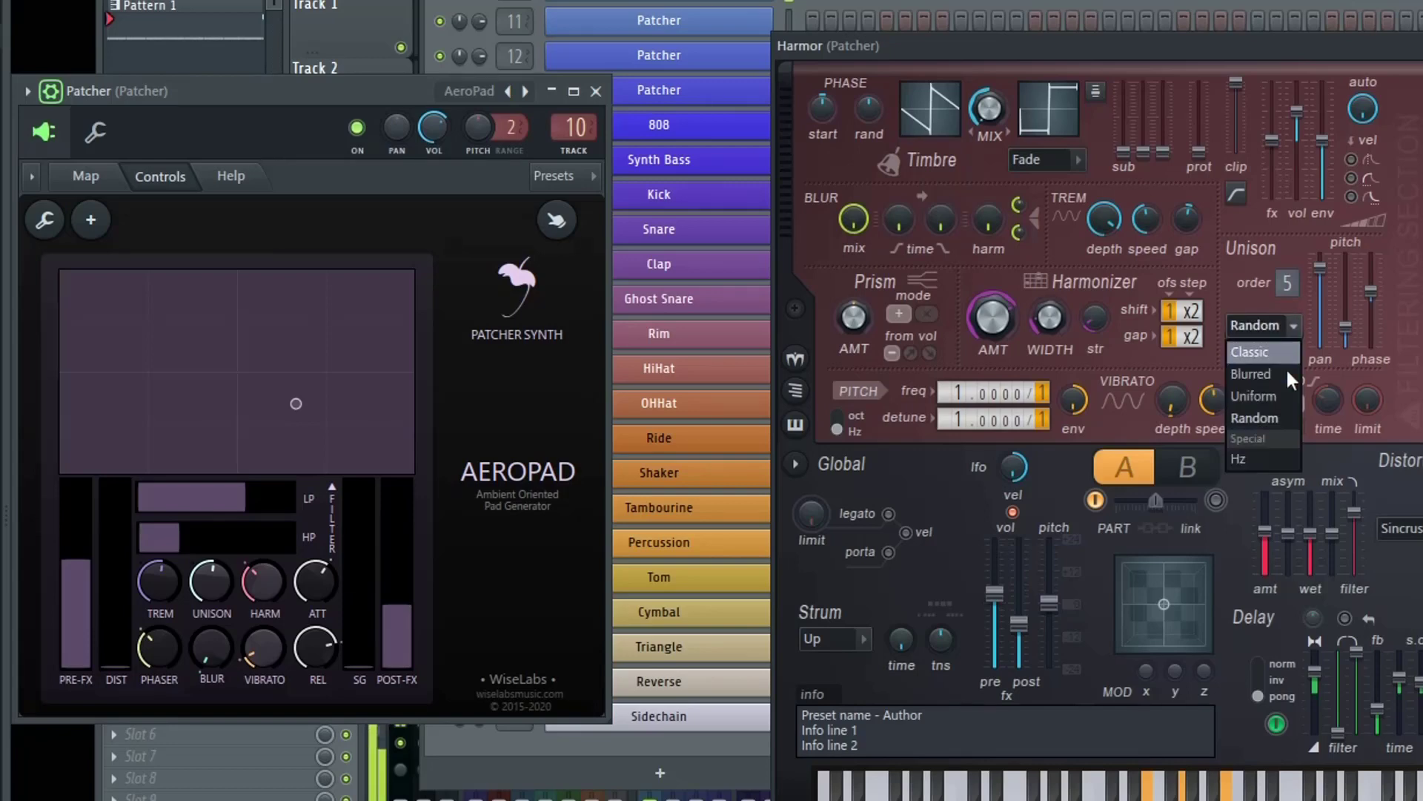
{"action": "left_click", "coordinate": [1263, 454]}
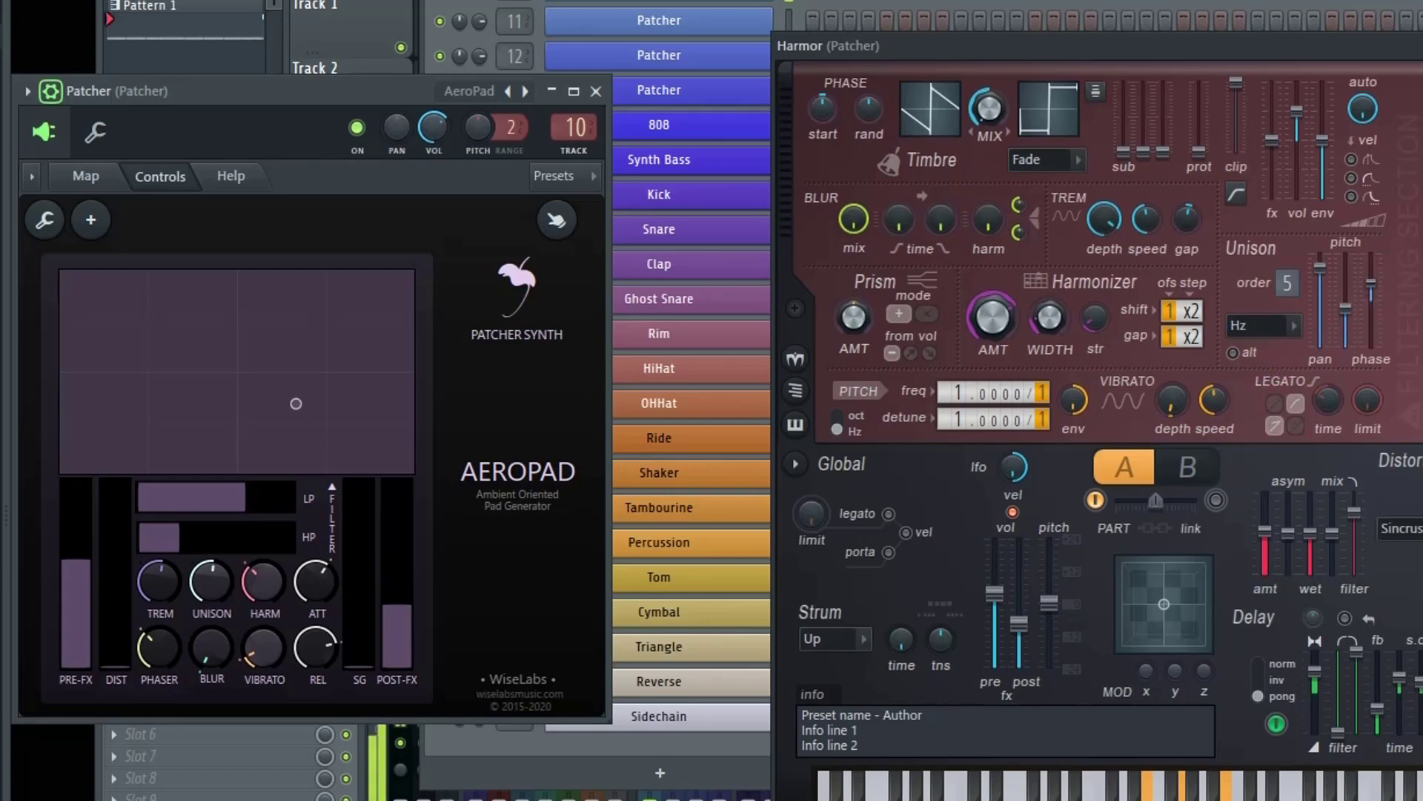
{"action": "left_click_drag", "start_coordinate": [1370, 295], "coordinate": [1371, 290]}
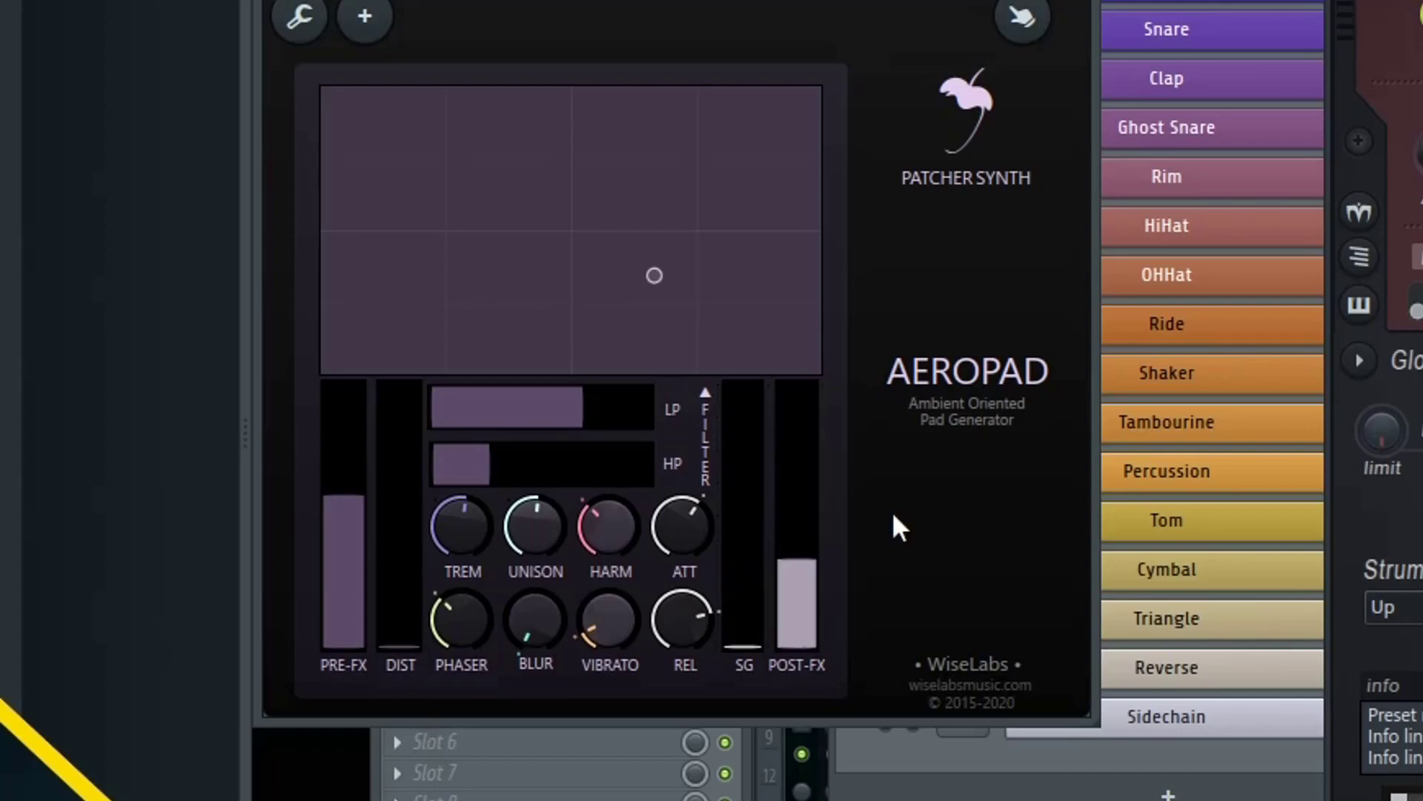
Turn AeroPad's ATT knob fully down and its REL knob down to about a quarter.
{"action": "left_click_drag", "start_coordinate": [681, 525], "coordinate": [680, 578]}
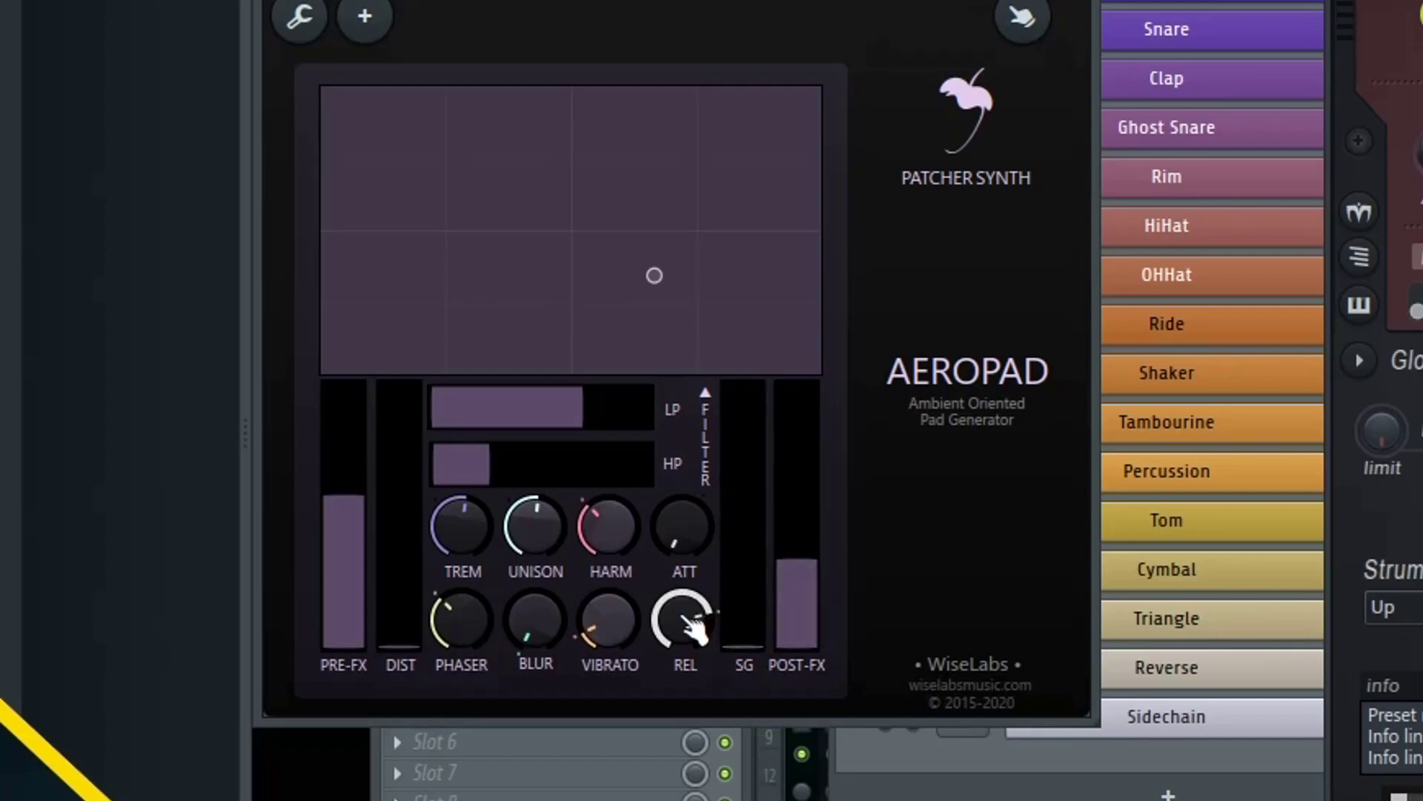
{"action": "left_click_drag", "start_coordinate": [686, 623], "coordinate": [685, 682]}
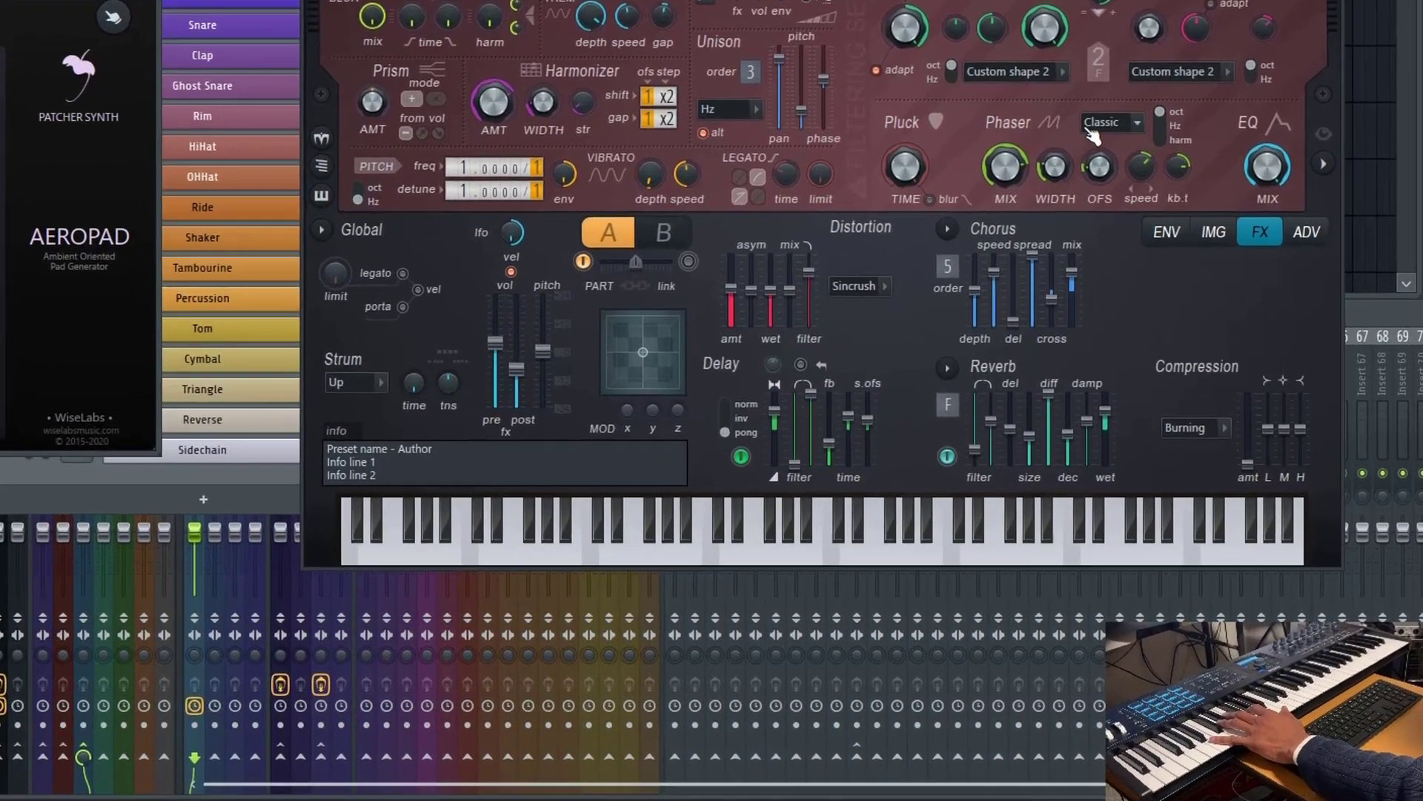
Change Harmor's phaser mode from Classic to Deep.
{"action": "left_click", "coordinate": [1192, 301]}
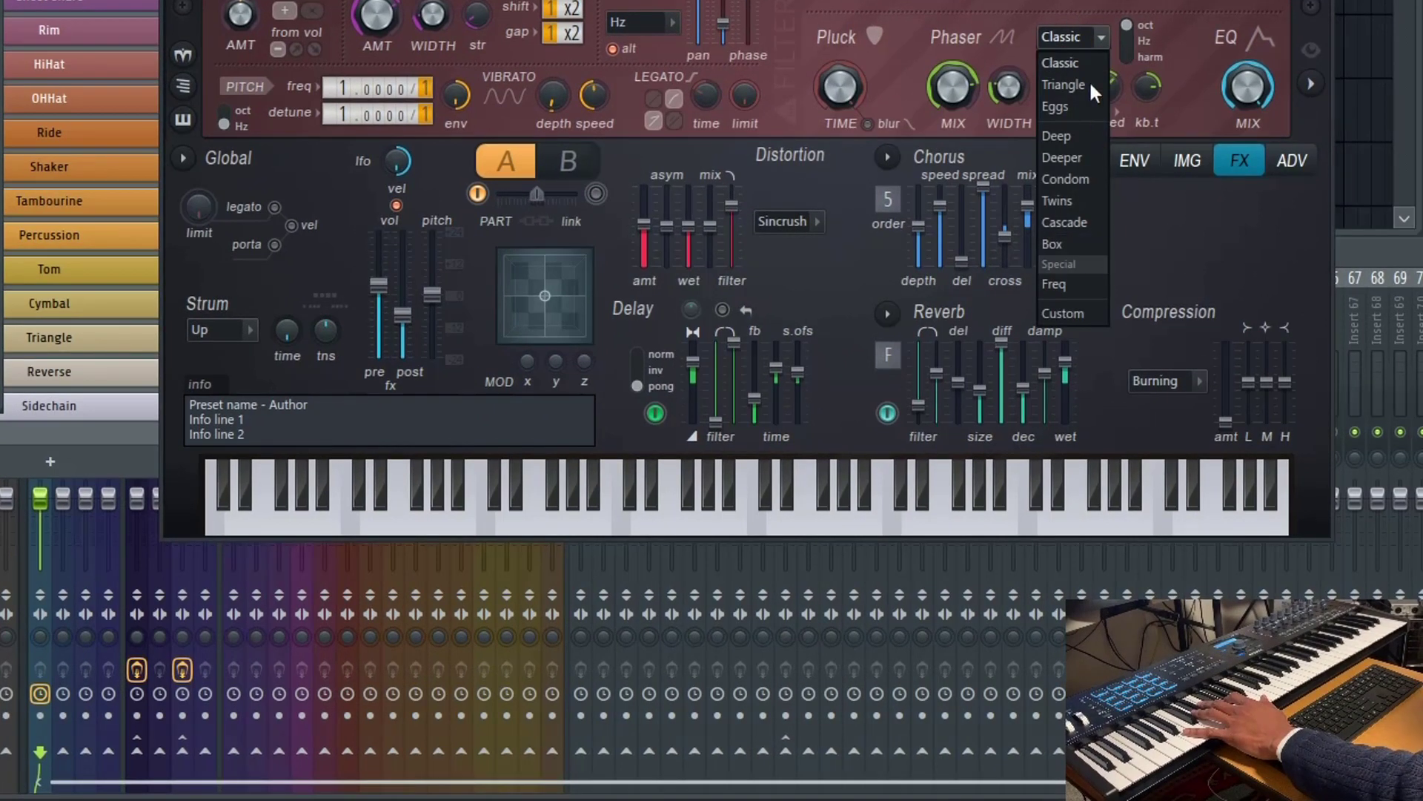
{"action": "left_click", "coordinate": [1064, 53]}
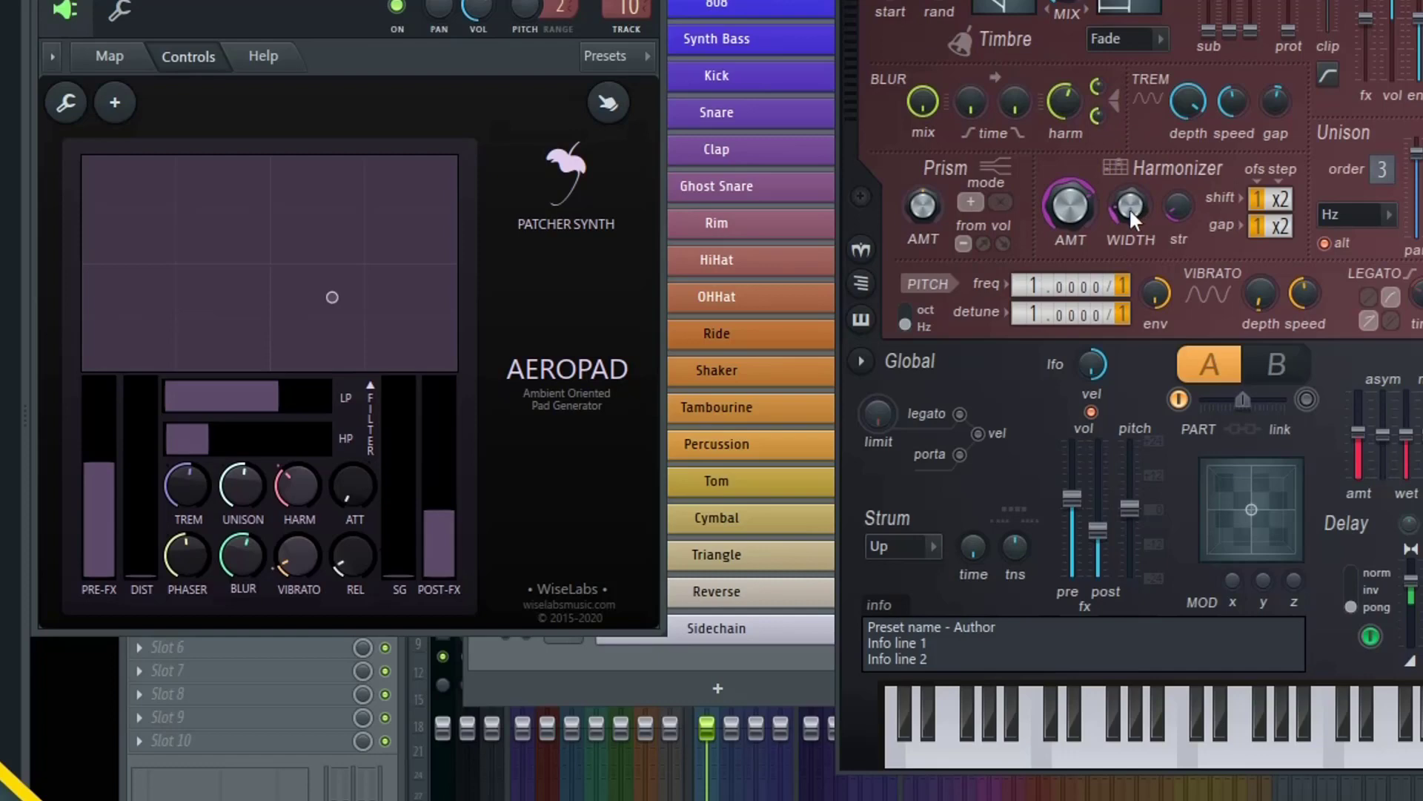
Lower Harmor's Harmonizer AMT and set shift to 6/+3 and gap to 4/+8.
{"action": "left_click_drag", "start_coordinate": [1079, 211], "coordinate": [1174, 208]}
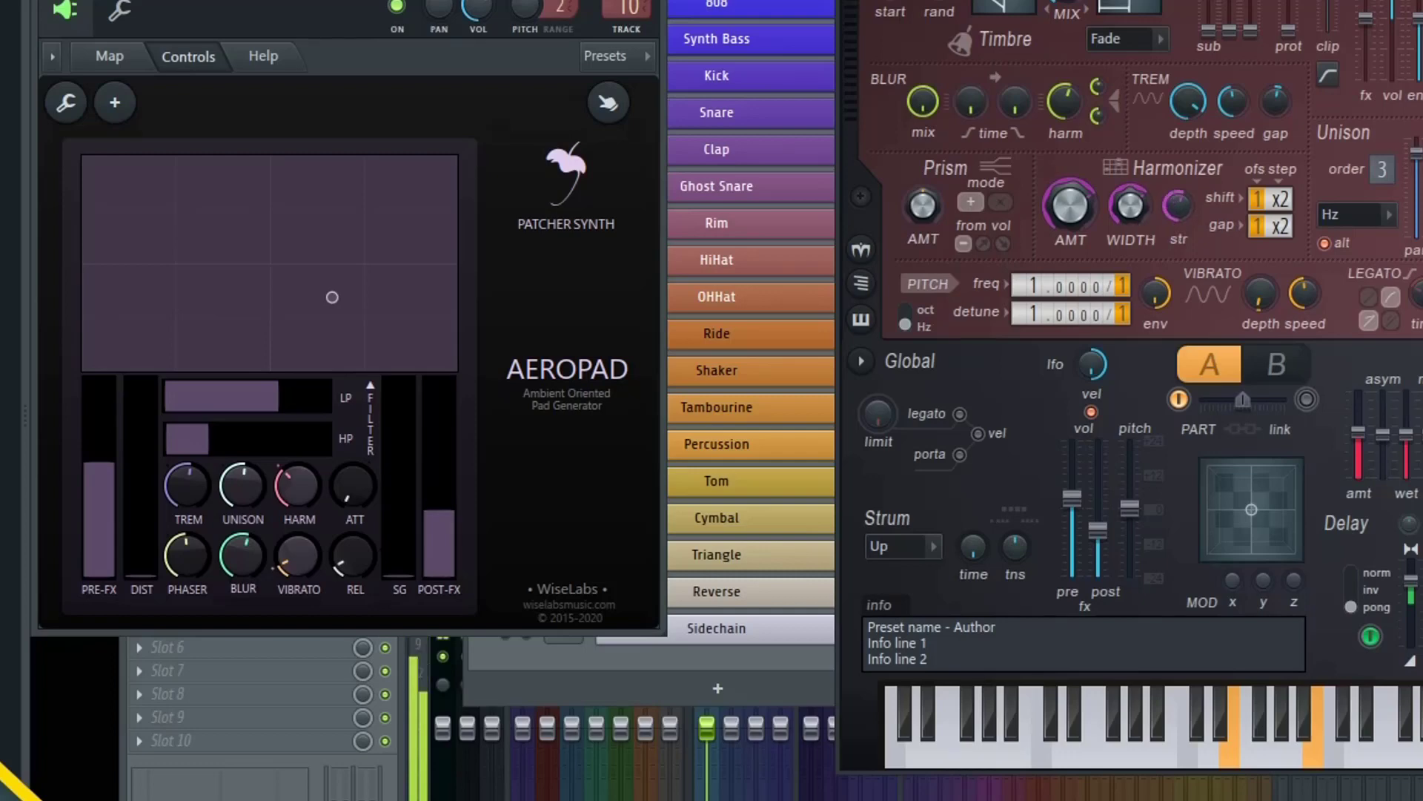
{"action": "mouse_move", "coordinate": [1280, 199]}
{"action": "left_mouse_down"}
{"action": "mouse_move", "coordinate": [1281, 186]}
{"action": "mouse_move", "coordinate": [1258, 192]}
{"action": "mouse_move", "coordinate": [1258, 211]}
{"action": "left_mouse_up"}
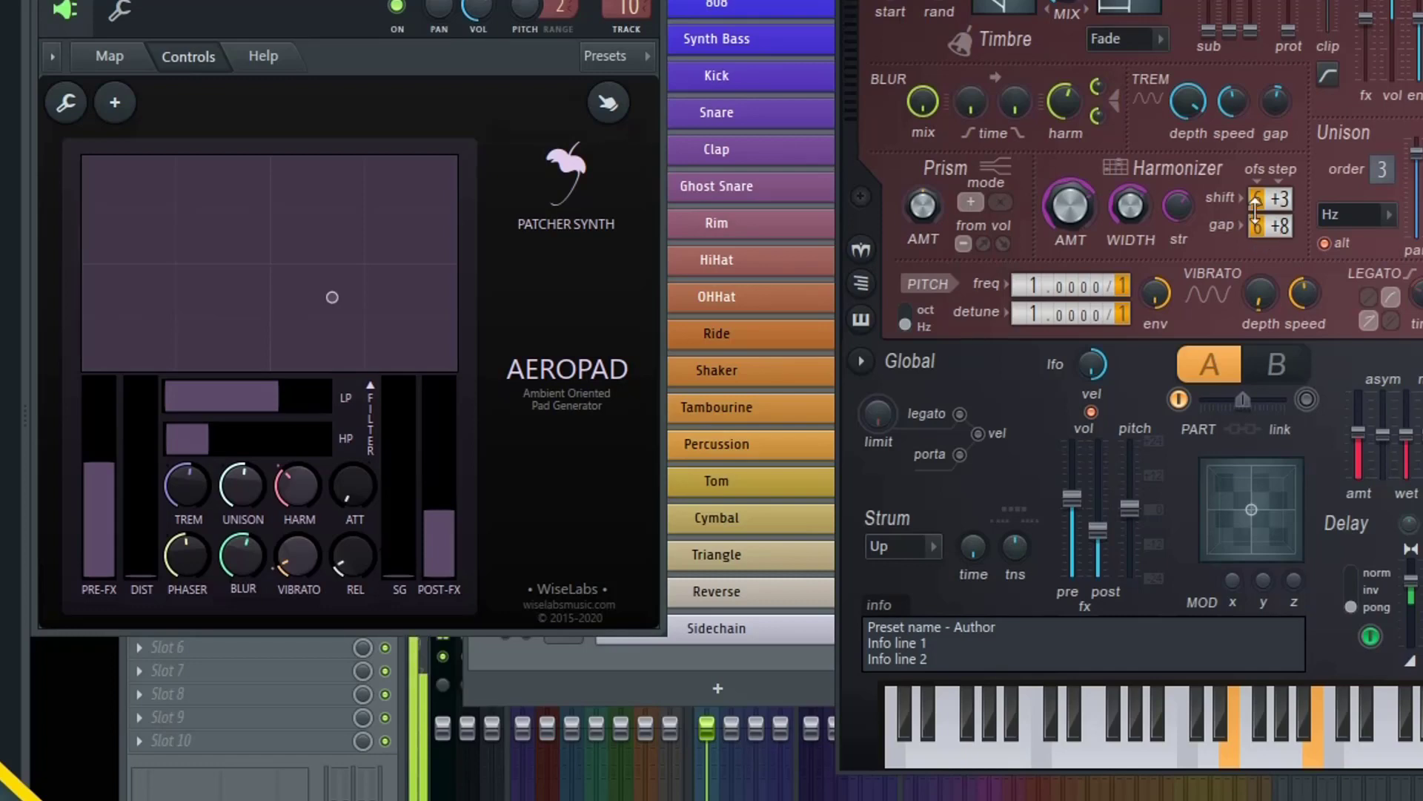
{"action": "left_click_drag", "start_coordinate": [1256, 215], "coordinate": [1258, 263]}
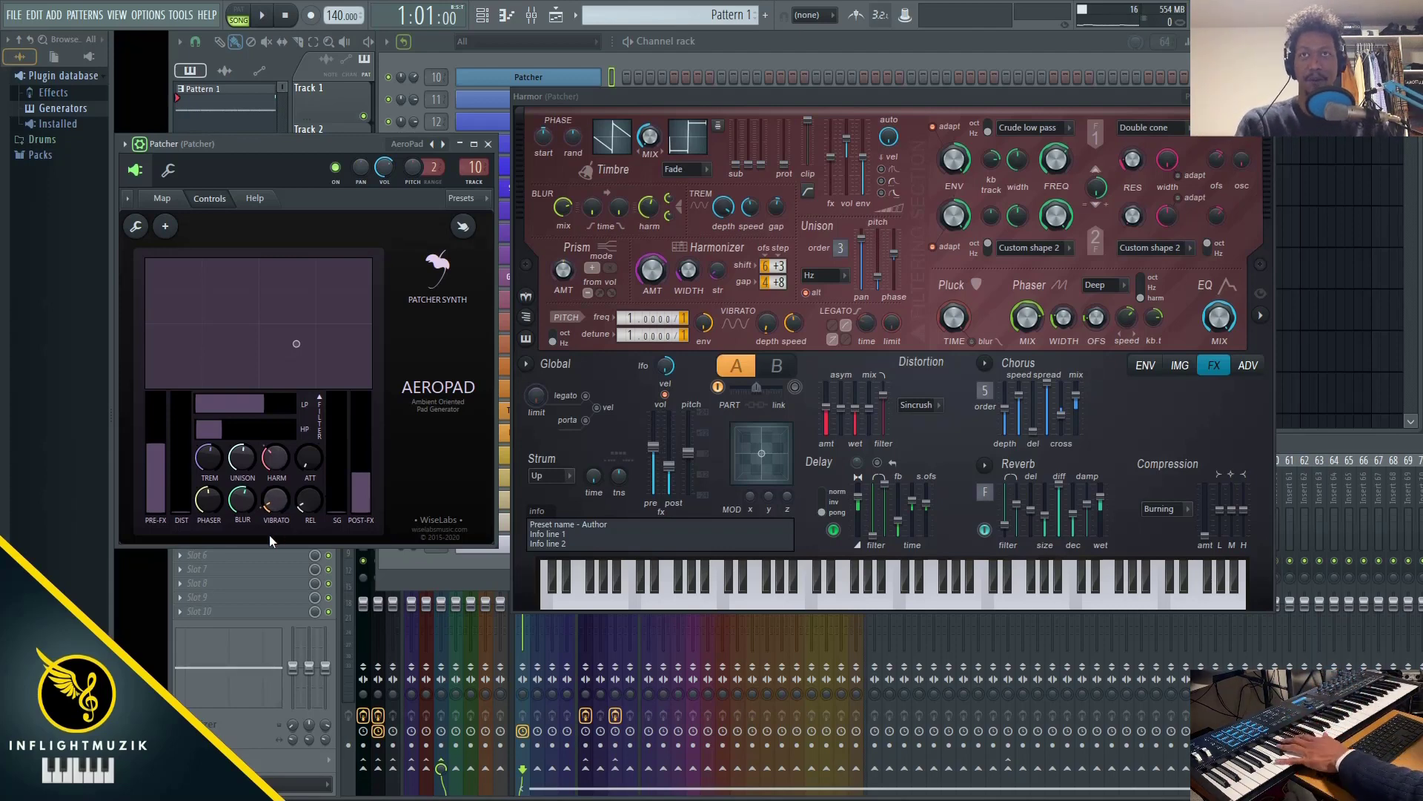
Raise AeroPad's VIBRATO knob almost to its maximum.
{"action": "left_click_drag", "start_coordinate": [274, 502], "coordinate": [275, 475]}
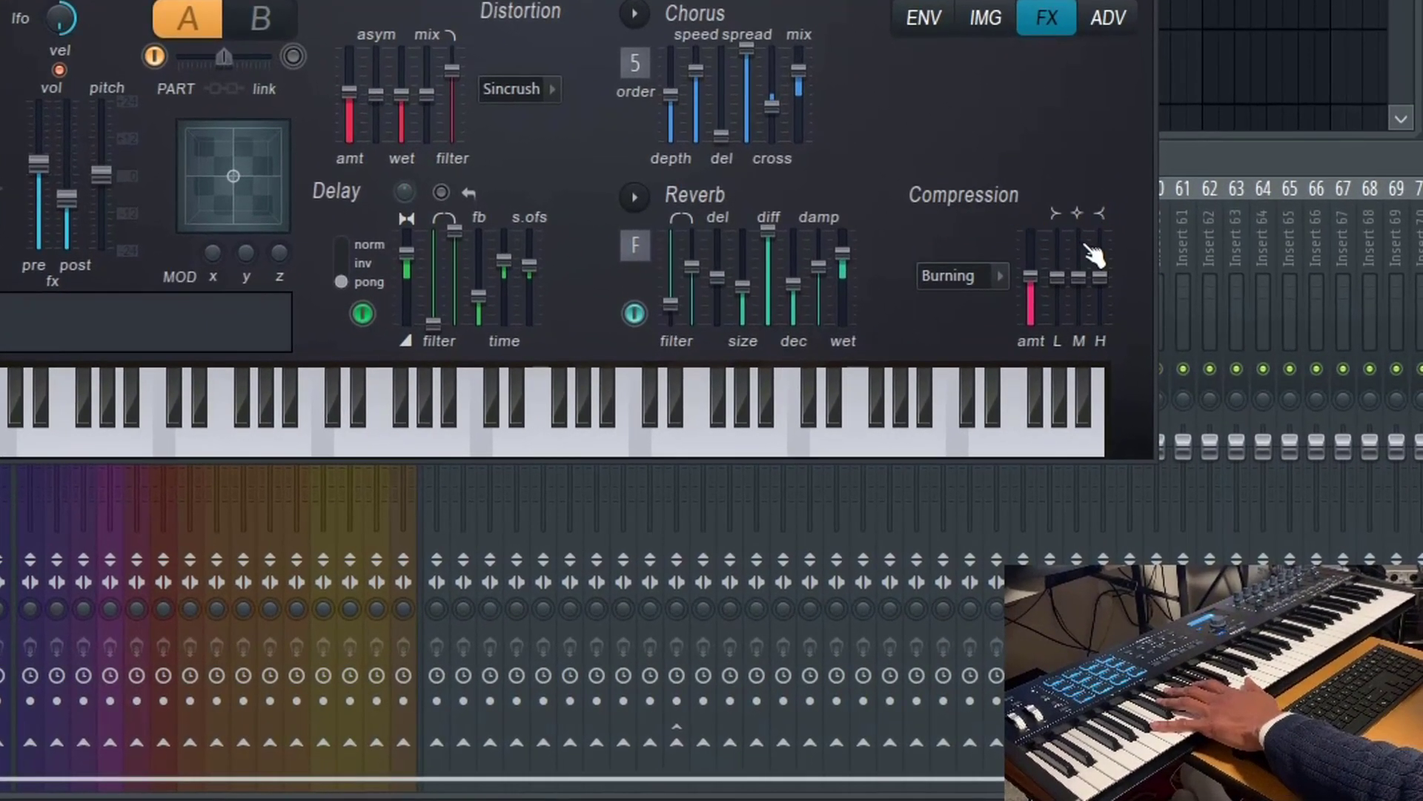
Switch Harmor's compression type to Warming, raise the L band level, and nudge M up.
{"action": "left_click", "coordinate": [1170, 508]}
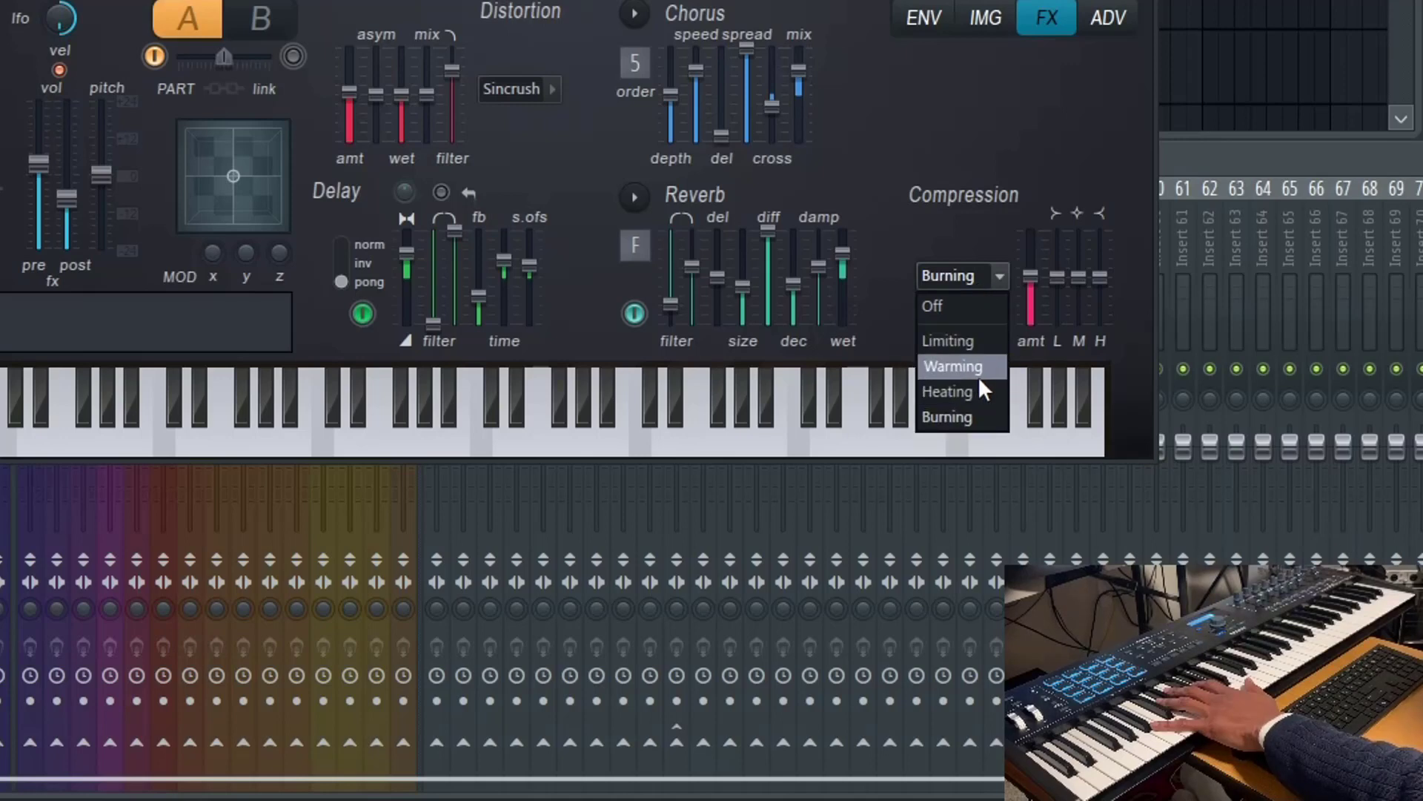
{"action": "left_click", "coordinate": [963, 342]}
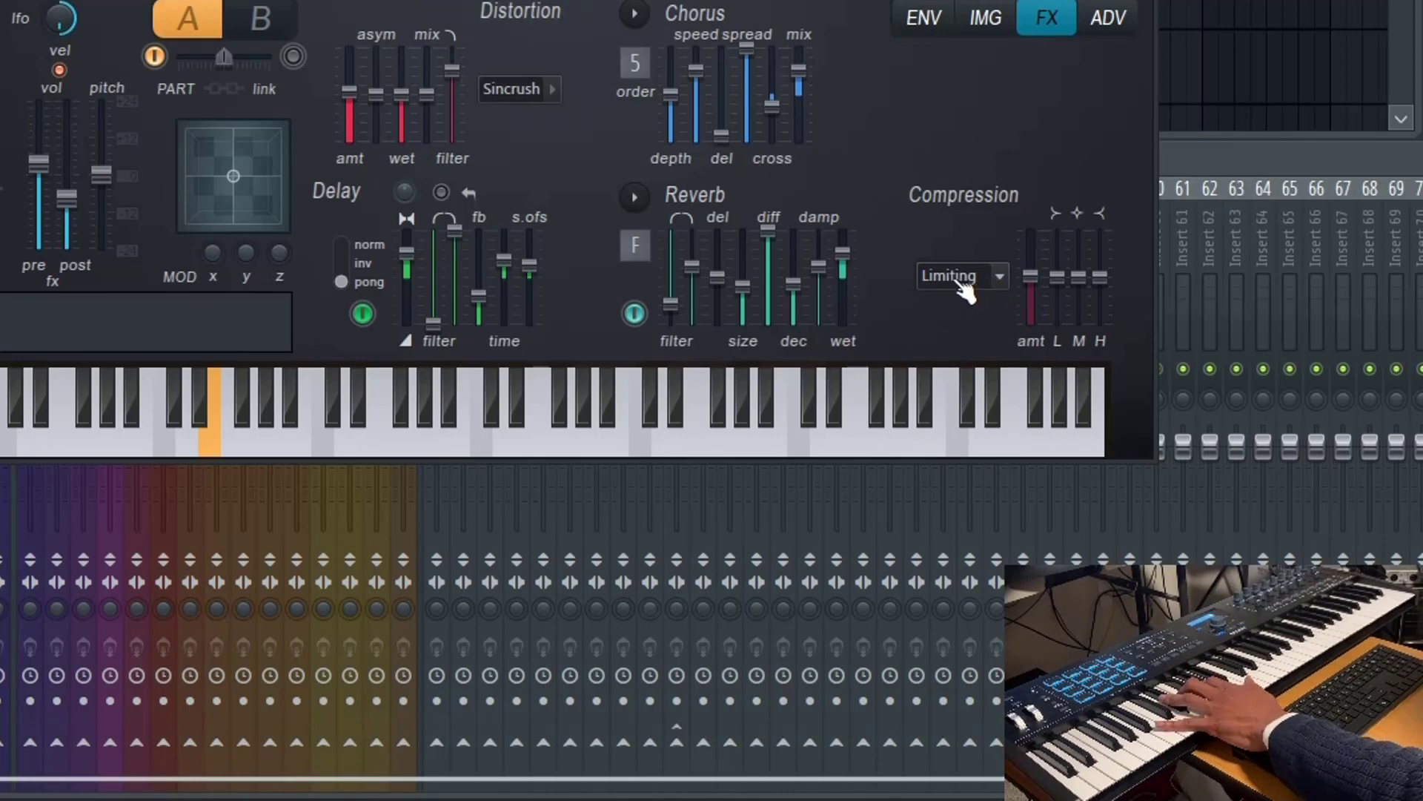
{"action": "scroll", "coordinate": [964, 285], "scroll_direction": "down", "scroll_amount": 1}
{"action": "scroll", "coordinate": [964, 289], "scroll_direction": "down", "scroll_amount": 1}
{"action": "scroll", "coordinate": [964, 290], "scroll_direction": "down", "scroll_amount": 1}
{"action": "scroll", "coordinate": [964, 289], "scroll_direction": "down", "scroll_amount": 1}
{"action": "scroll", "coordinate": [964, 289], "scroll_direction": "down", "scroll_amount": 3}
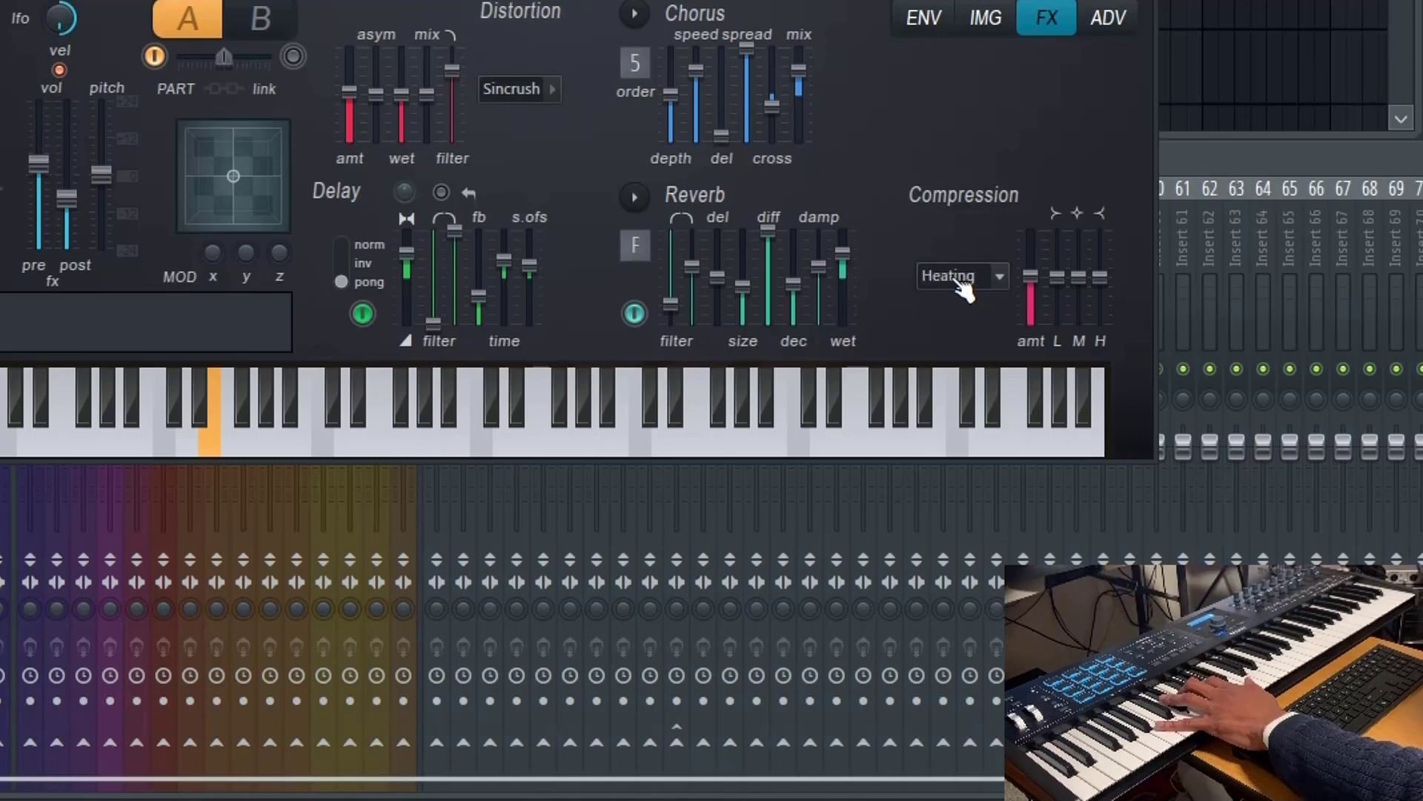
{"action": "scroll", "coordinate": [963, 289], "scroll_direction": "up", "scroll_amount": 1}
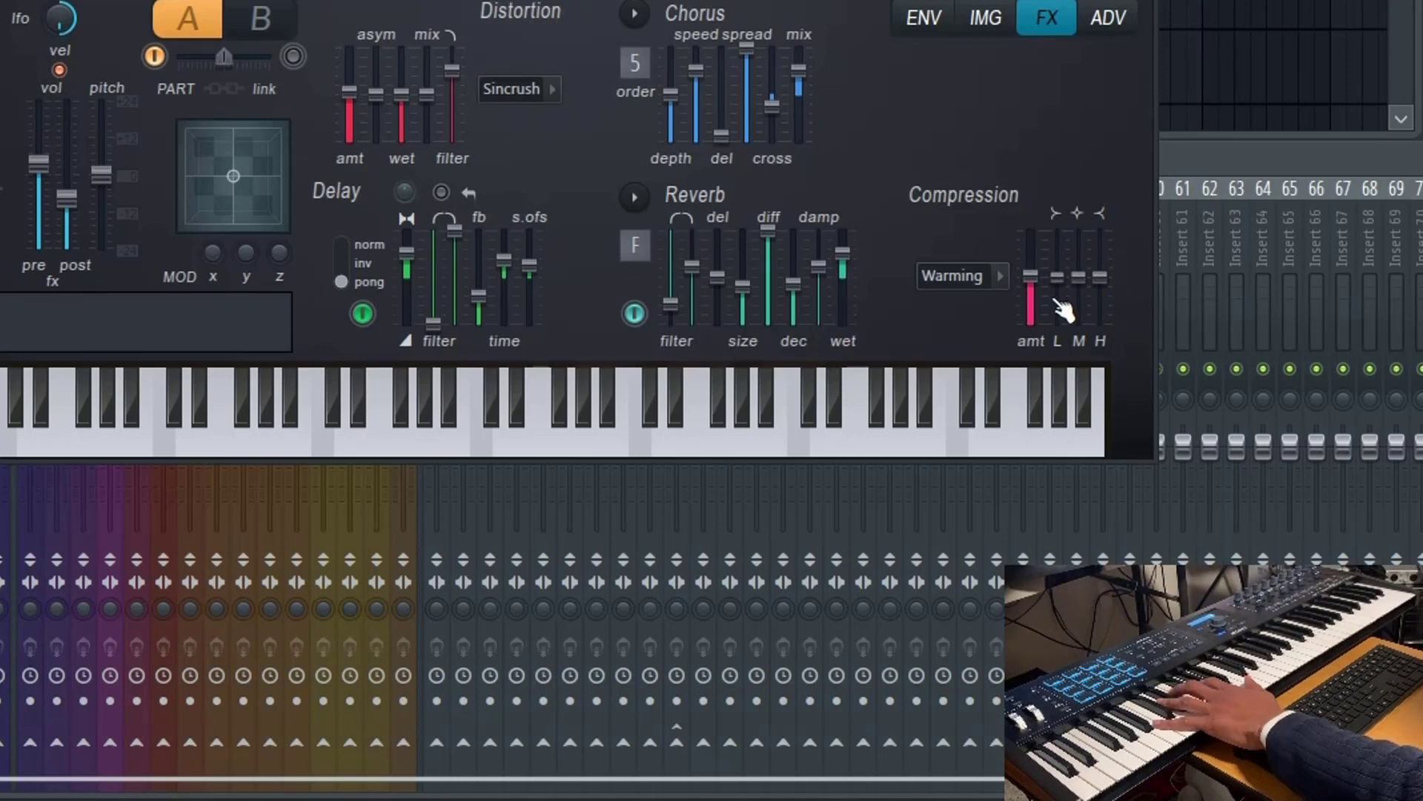
{"action": "left_click_drag", "start_coordinate": [1057, 277], "coordinate": [1078, 307]}
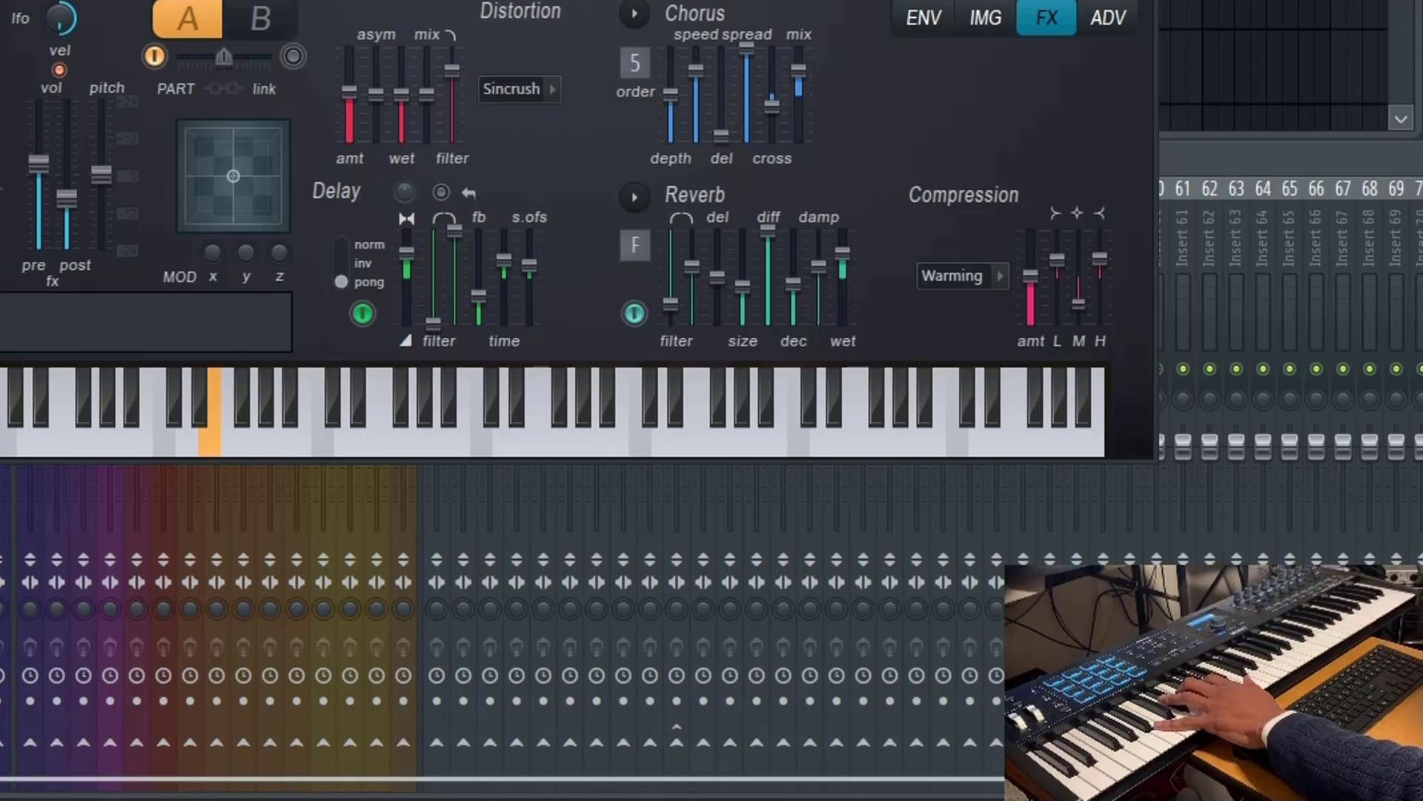
{"action": "left_click_drag", "start_coordinate": [1078, 303], "coordinate": [1079, 298]}
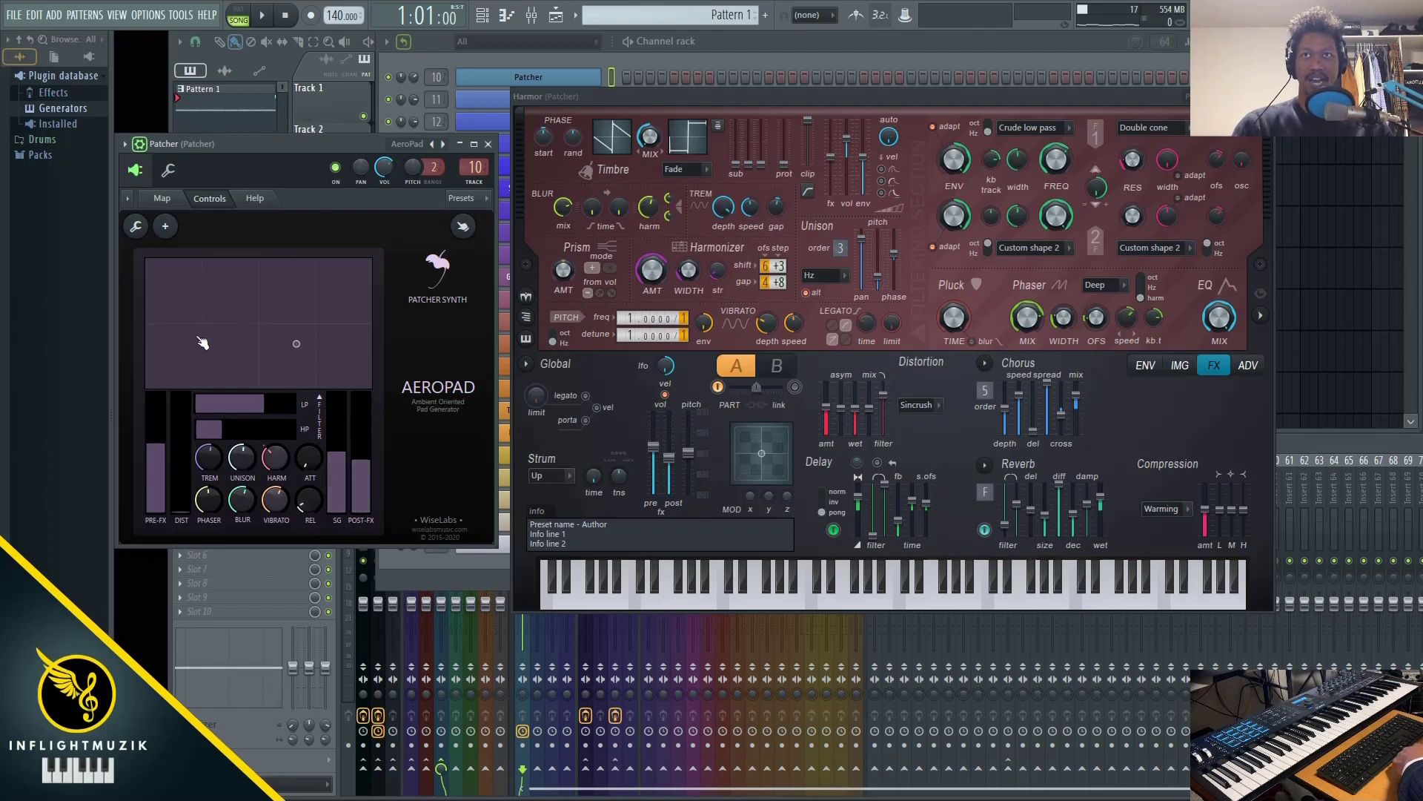
{"action": "left_click_drag", "start_coordinate": [297, 344], "coordinate": [216, 294]}
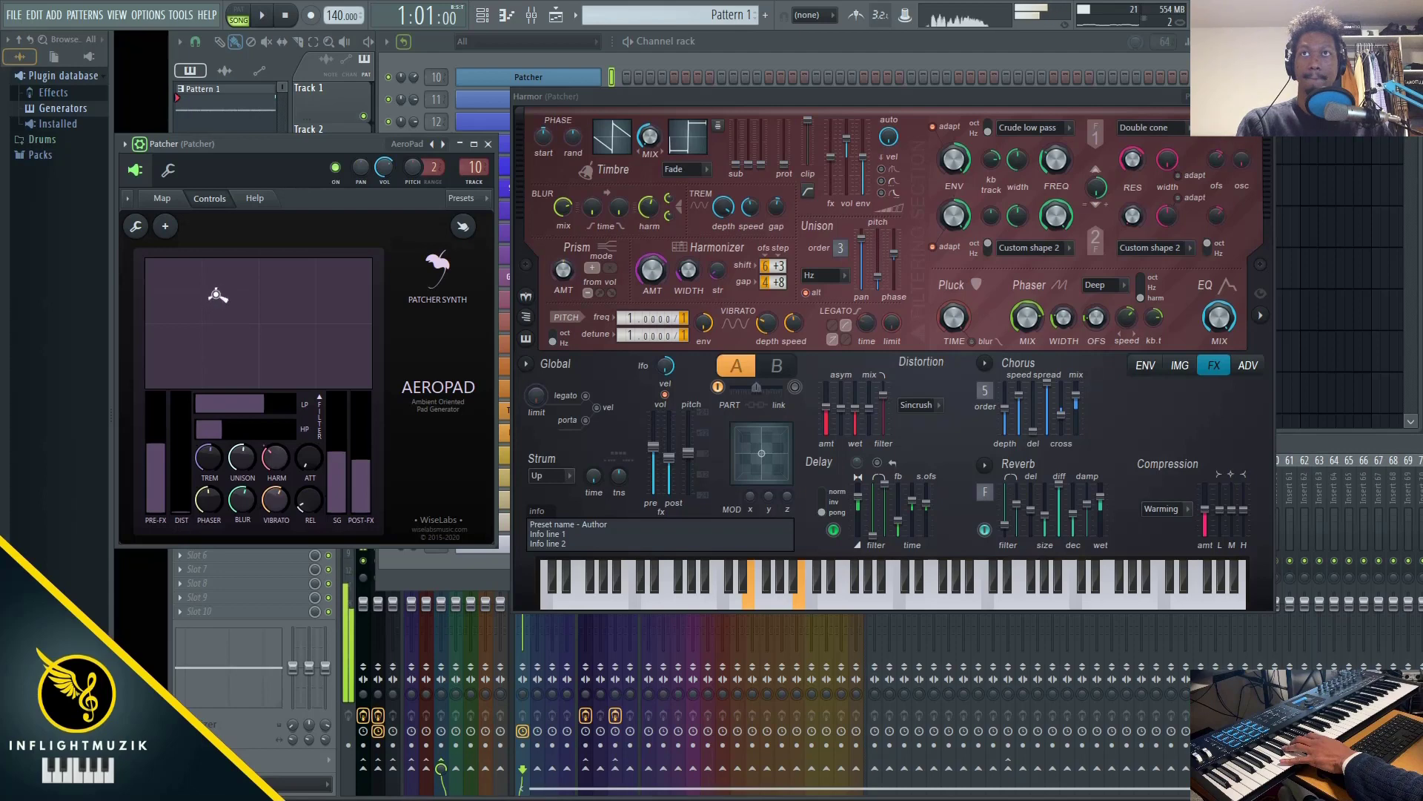